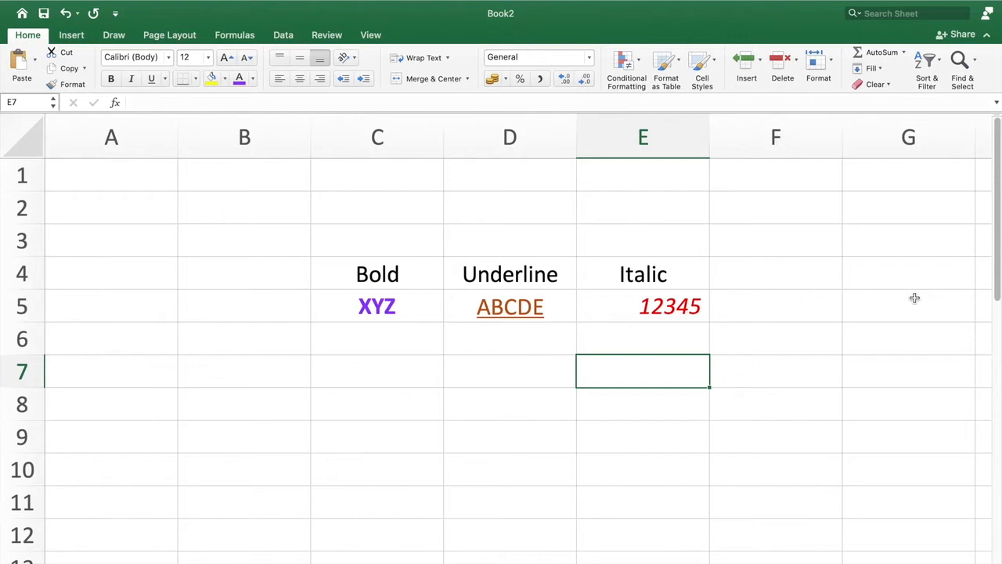
pyautogui.click(822, 318)
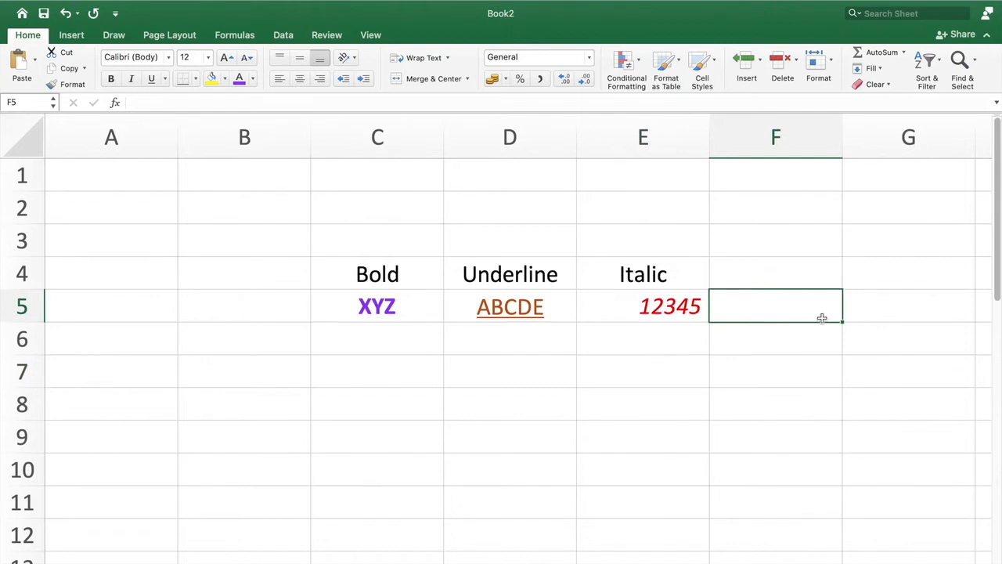
pyautogui.hscroll(1, 643, 334)
pyautogui.scroll(1, 643, 334)
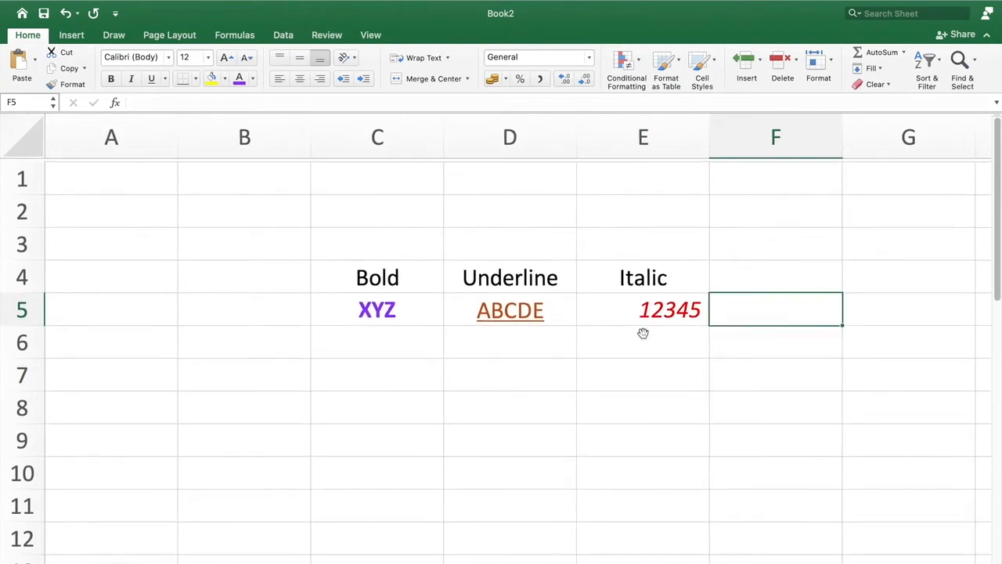
pyautogui.scroll(-1, 643, 333)
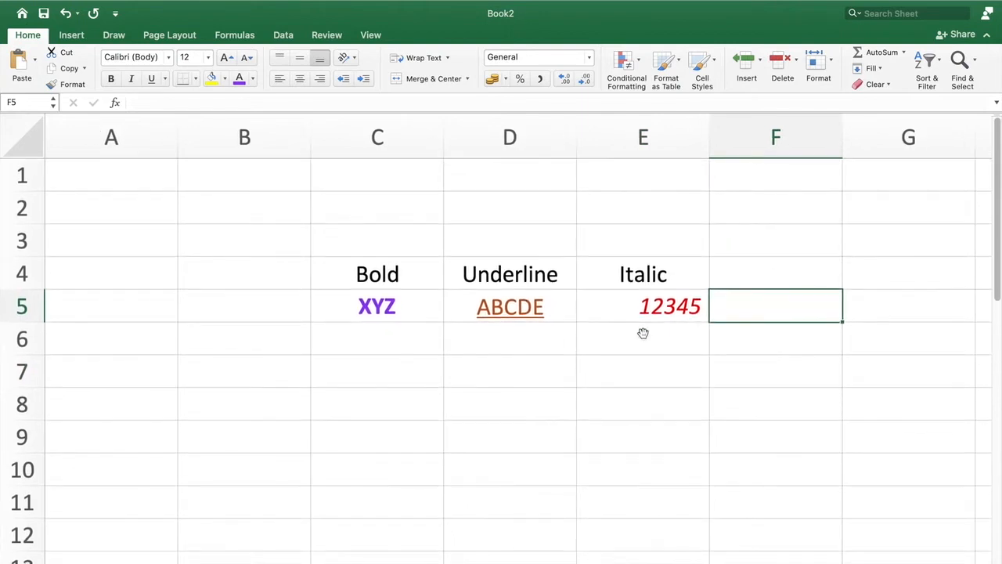
# - Create a new blank workbook
pyautogui.moveTo(62, 3)
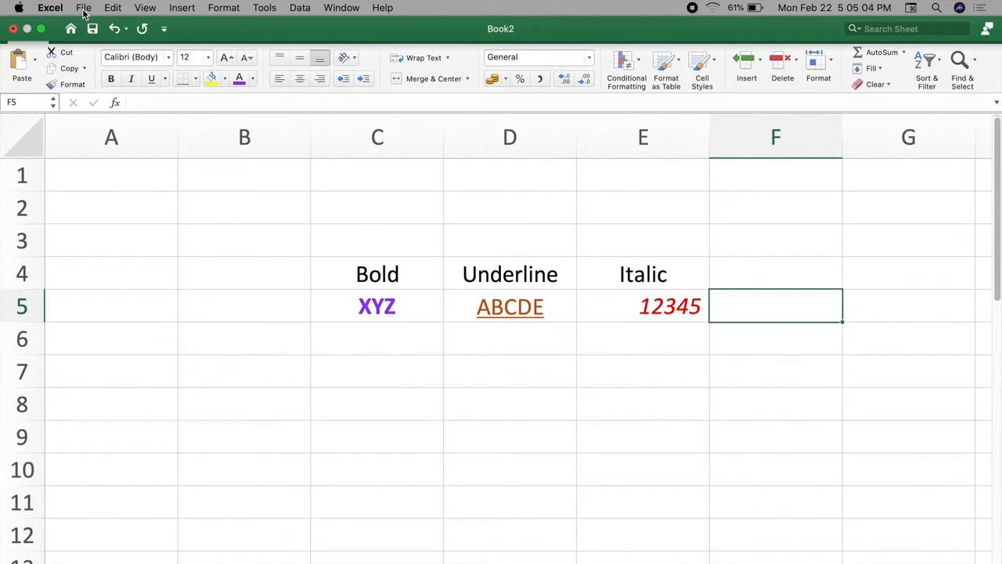
pyautogui.click(84, 10)
pyautogui.click(93, 26)
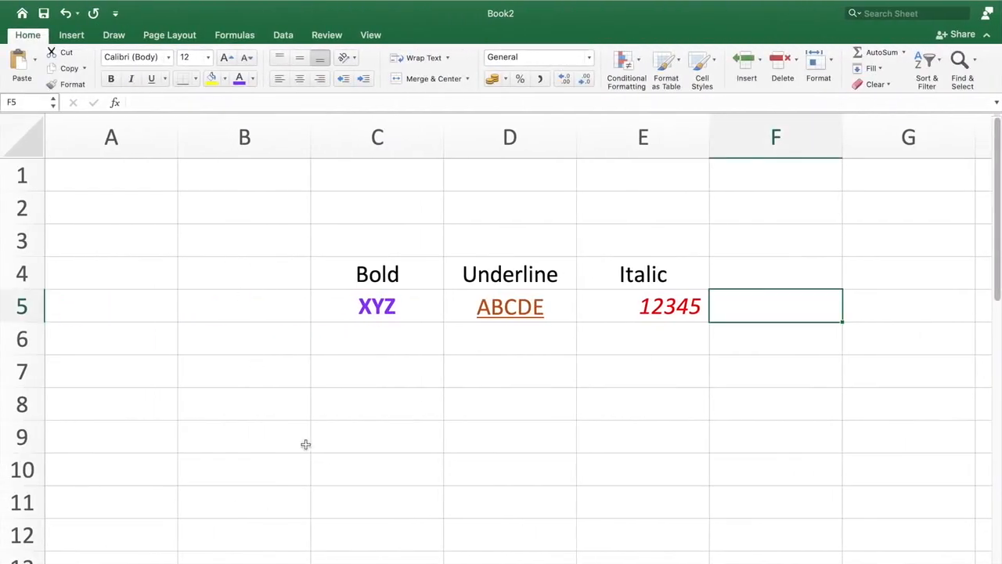
pyautogui.click(308, 446)
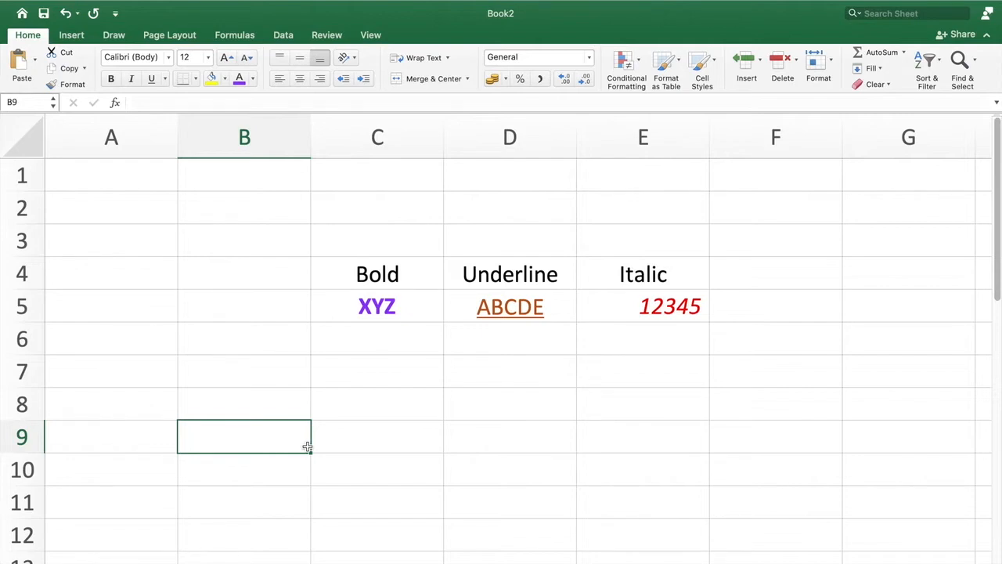
pyautogui.press('super+n')
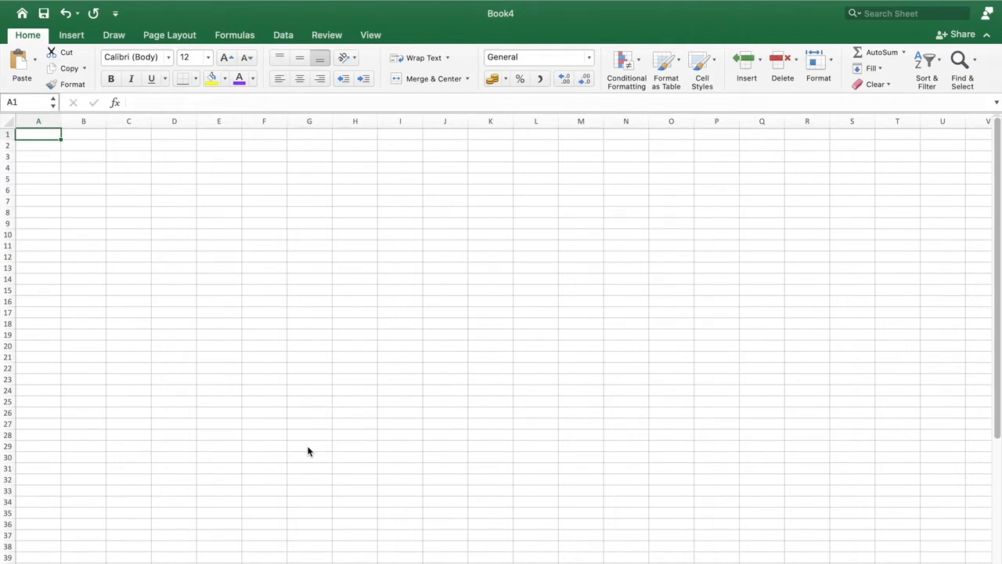
# - Enter the column header VENDOR in cell A1 of the blank sheet
pyautogui.scroll(5, 426, 391)
pyautogui.scroll(5, 426, 391)
pyautogui.hscroll(-3, 427, 391)
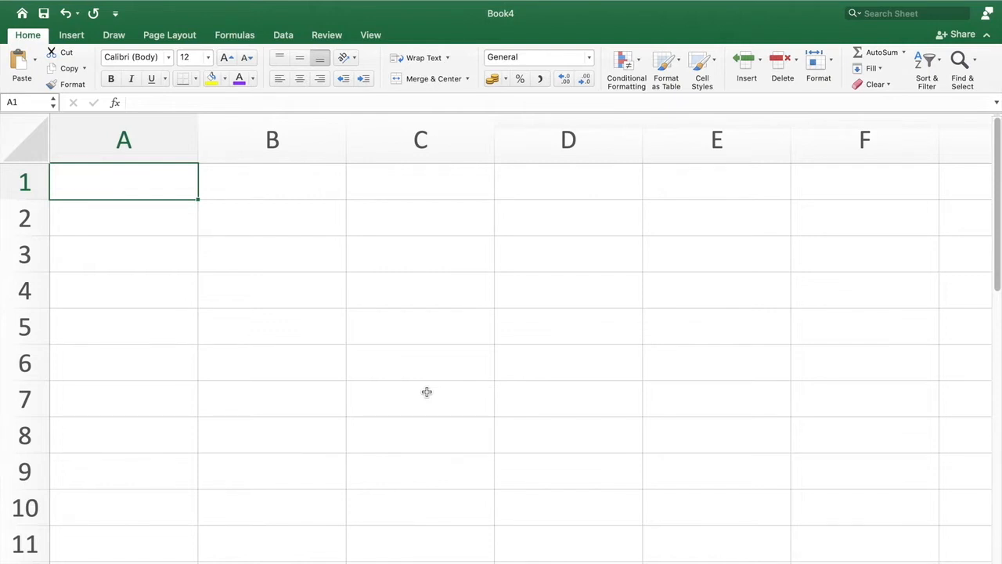
pyautogui.write('VENDO')
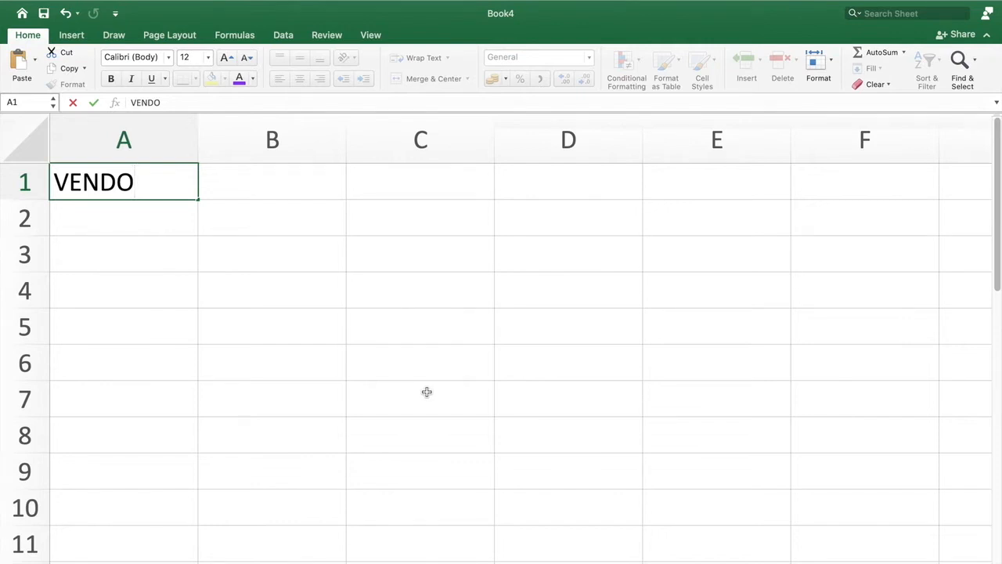
pyautogui.write('R')
pyautogui.press('Return')
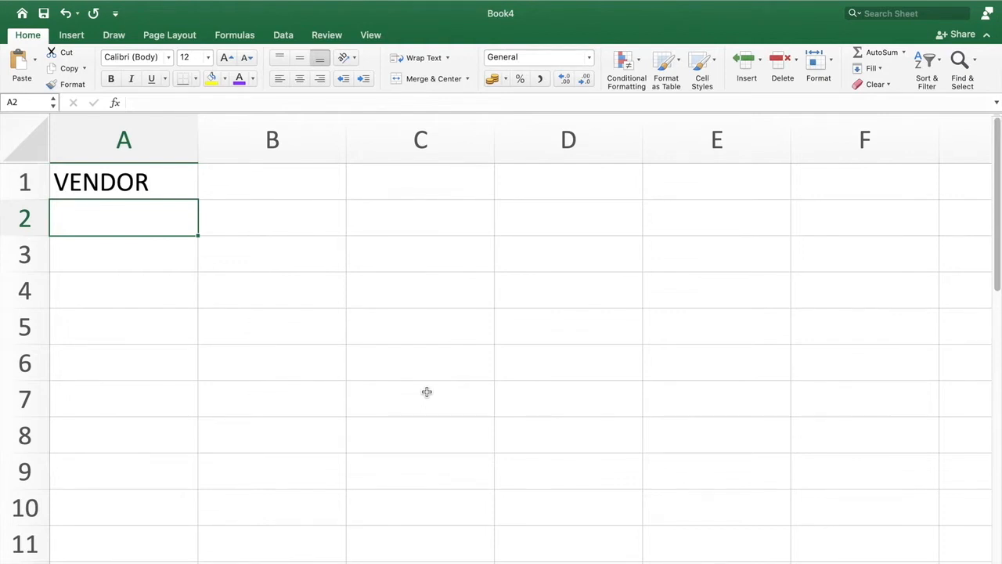
# - Enter a vendor's full name in cell A2, directly below the VENDOR header
pyautogui.scroll(-1, 427, 391)
pyautogui.scroll(2, 427, 391)
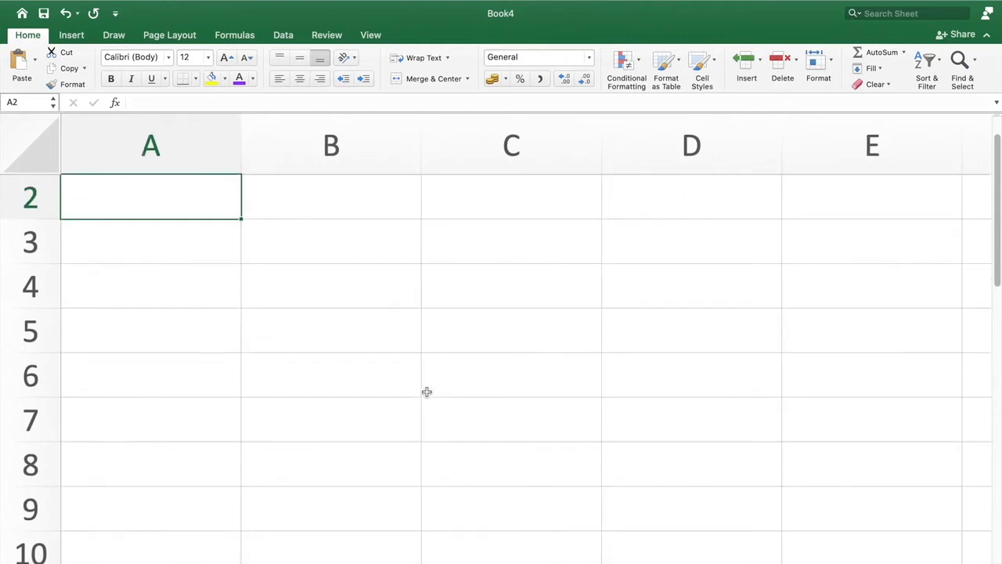
pyautogui.scroll(1, 427, 392)
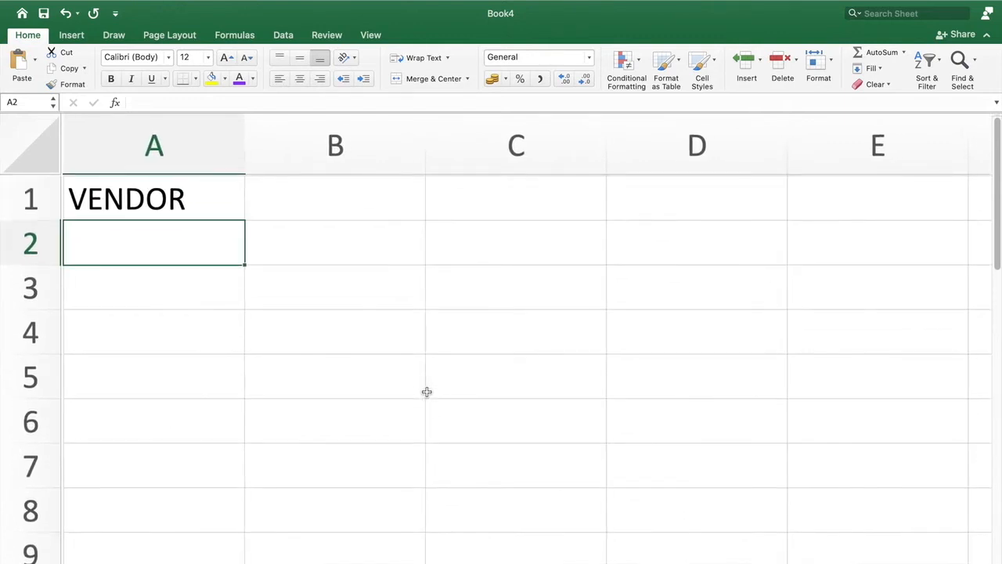
pyautogui.write('J')
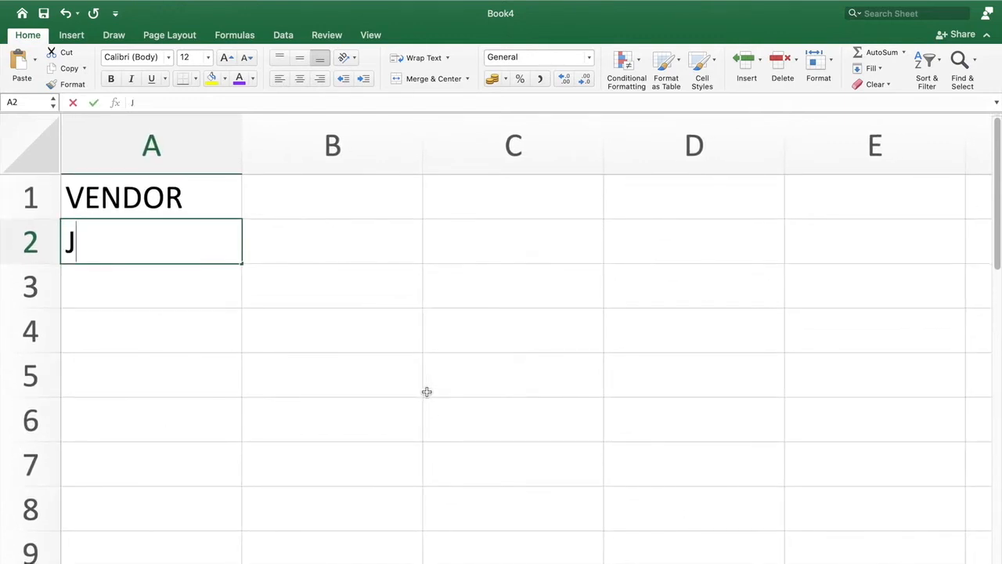
pyautogui.write('uan Dela')
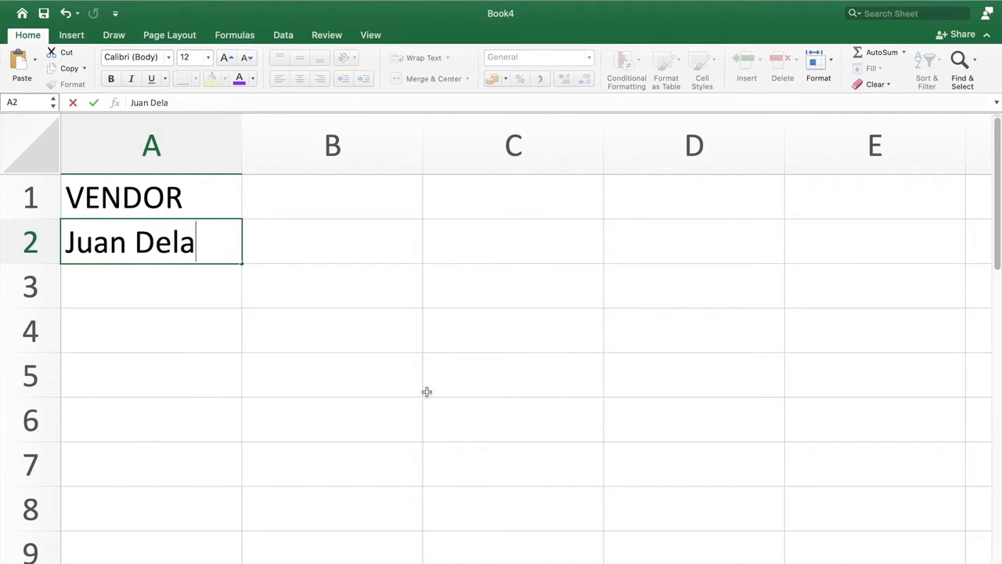
pyautogui.write(' Cruz')
pyautogui.press('Return')
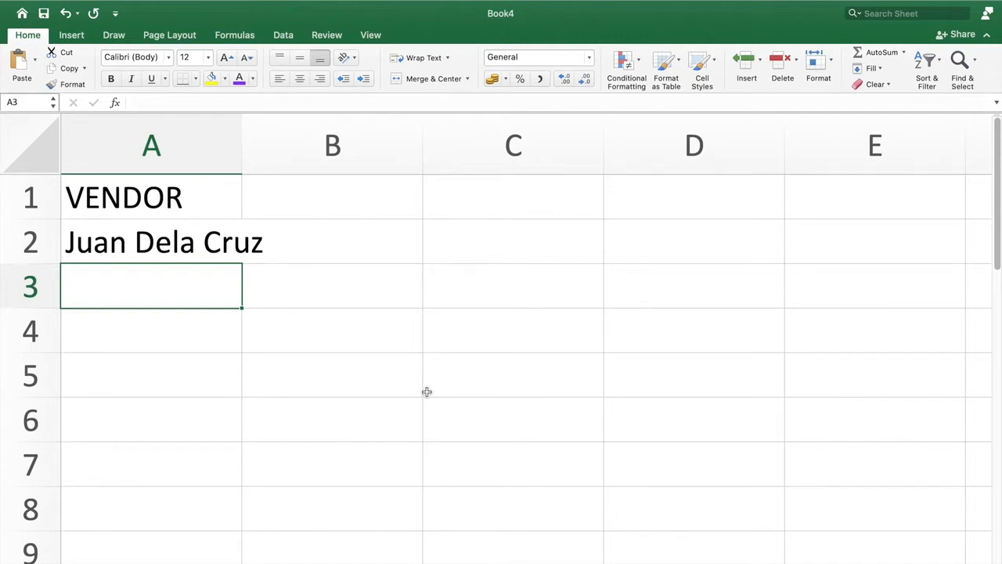
# - Adjust the width of column A so that the vendor's full name in A2 fits inside the column
pyautogui.doubleClick(242, 138)
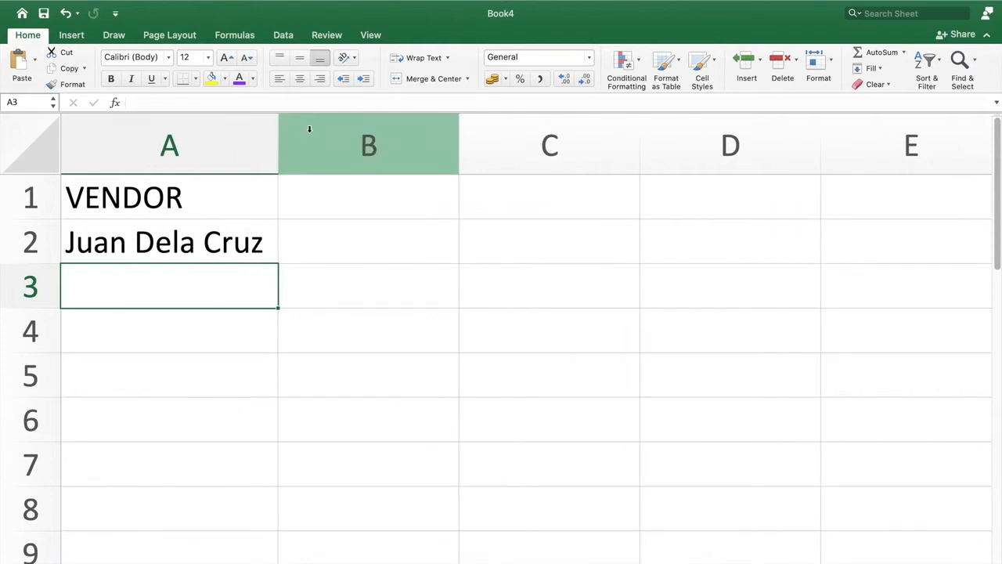
pyautogui.moveTo(276, 133); pyautogui.dragTo(230, 131)
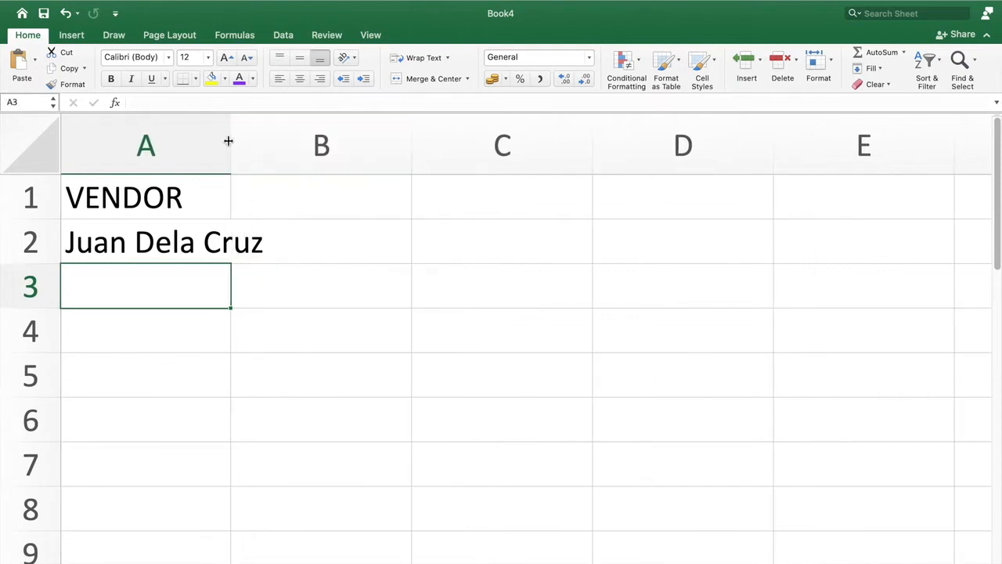
pyautogui.click(197, 207)
pyautogui.click(179, 284)
pyautogui.click(188, 247)
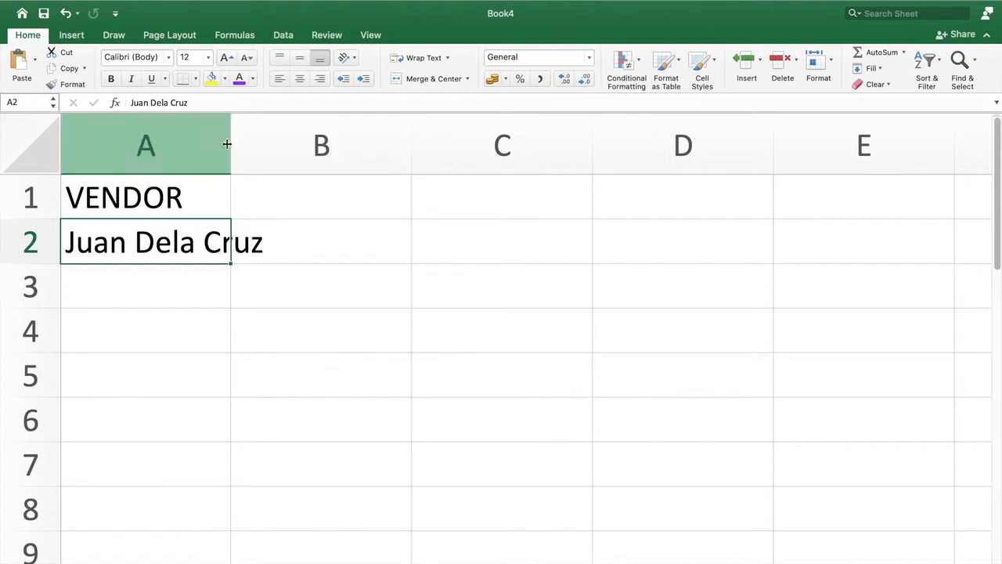
pyautogui.moveTo(231, 142); pyautogui.dragTo(278, 142)
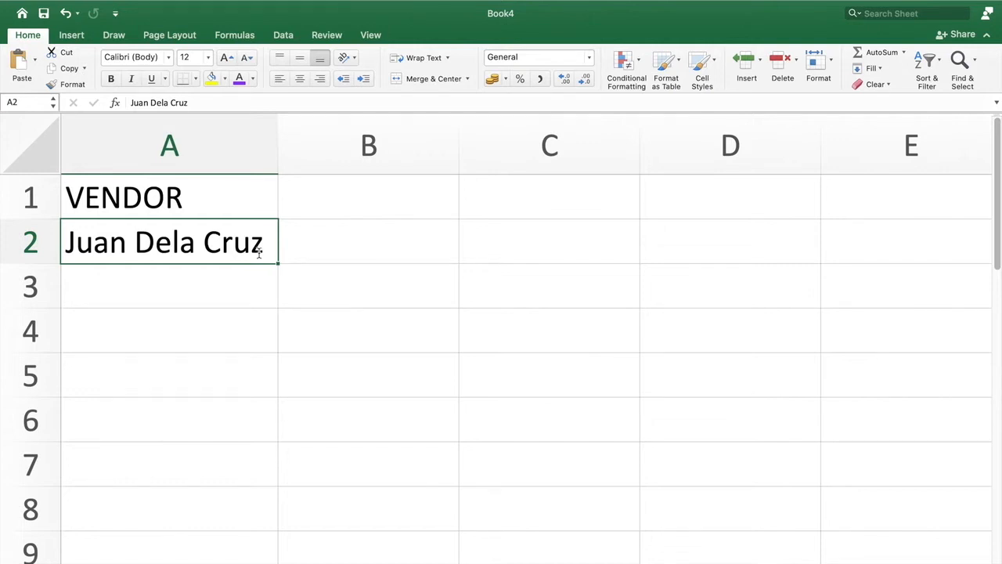
# - Replace the name in A2 with a different vendor's full name and enter another vendor's full name in A3
pyautogui.write('Maria Clara')
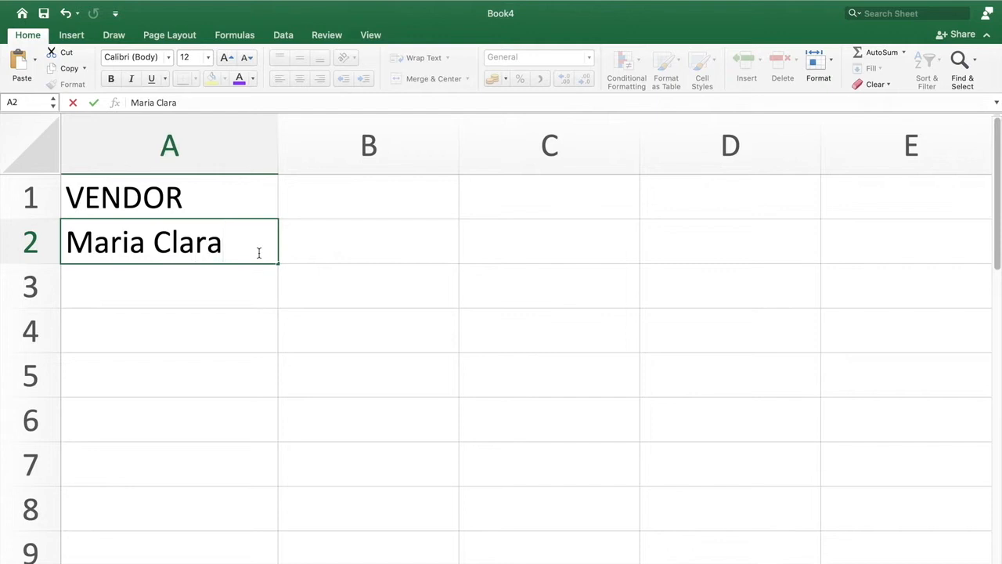
pyautogui.press('Return')
pyautogui.write('Pedro Santos')
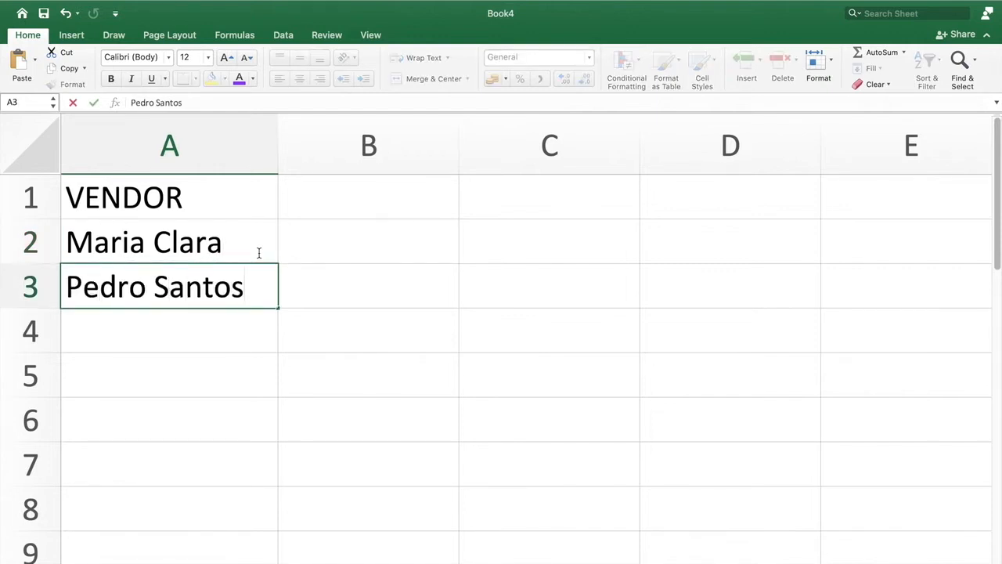
pyautogui.press('Return')
# - Enter the full names of two more vendors in cells A4 and A5
pyautogui.write('Pablo Sntos')
pyautogui.press('BackSpace')
pyautogui.press('BackSpace')
pyautogui.press('BackSpace')
pyautogui.press('BackSpace')
pyautogui.write('antos')
pyautogui.press('Return')
pyautogui.write('Gabriela ')
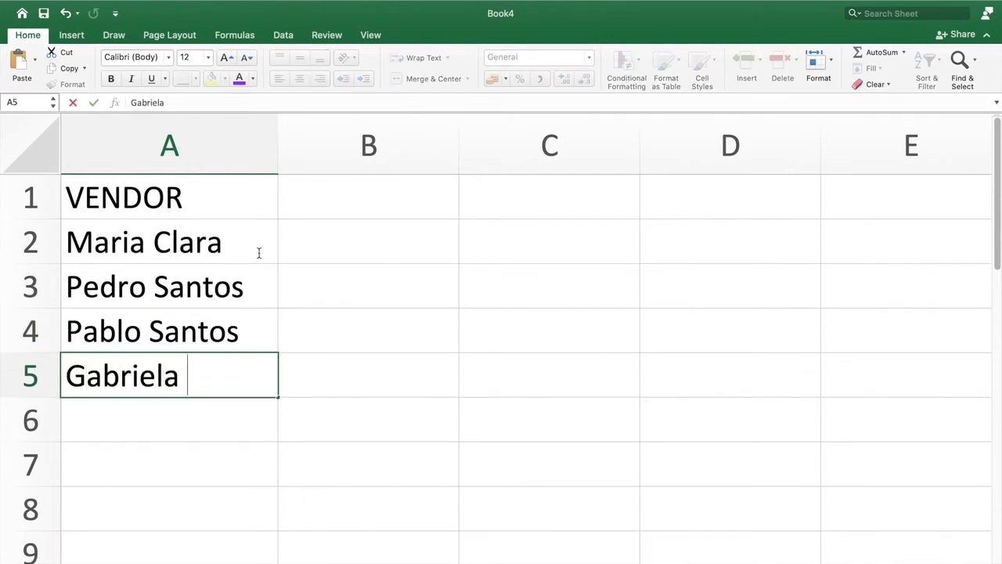
pyautogui.write('Cruz')
pyautogui.press('Return')
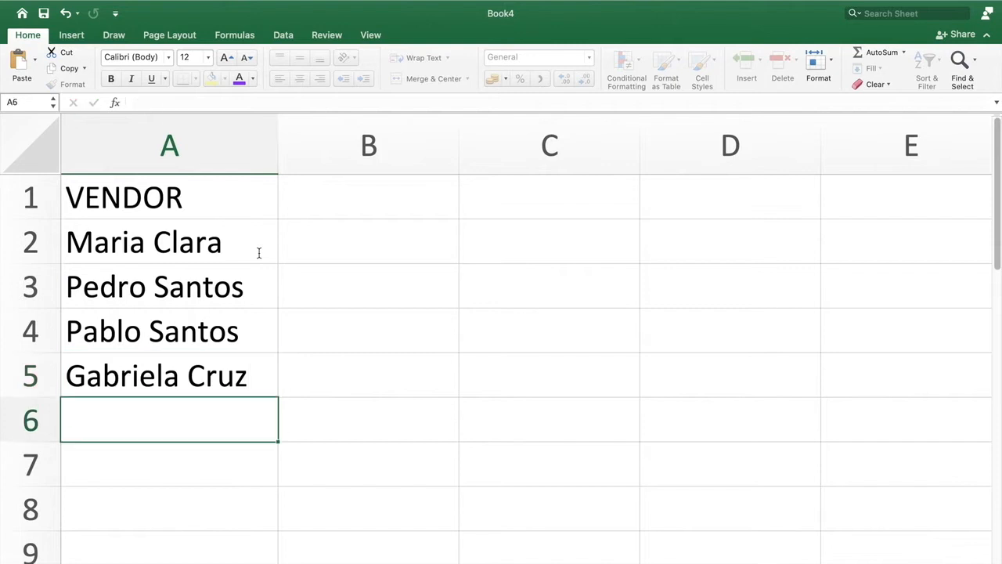
# - Insert a blank cell at A2, shifting the existing vendor names down
pyautogui.click(384, 207)
pyautogui.click(180, 244)
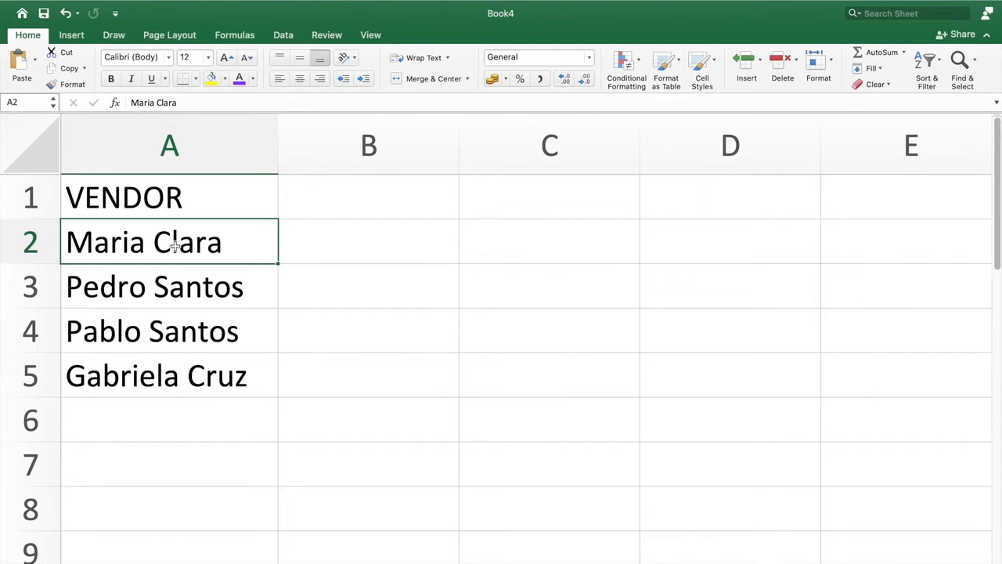
pyautogui.rightClick(167, 243)
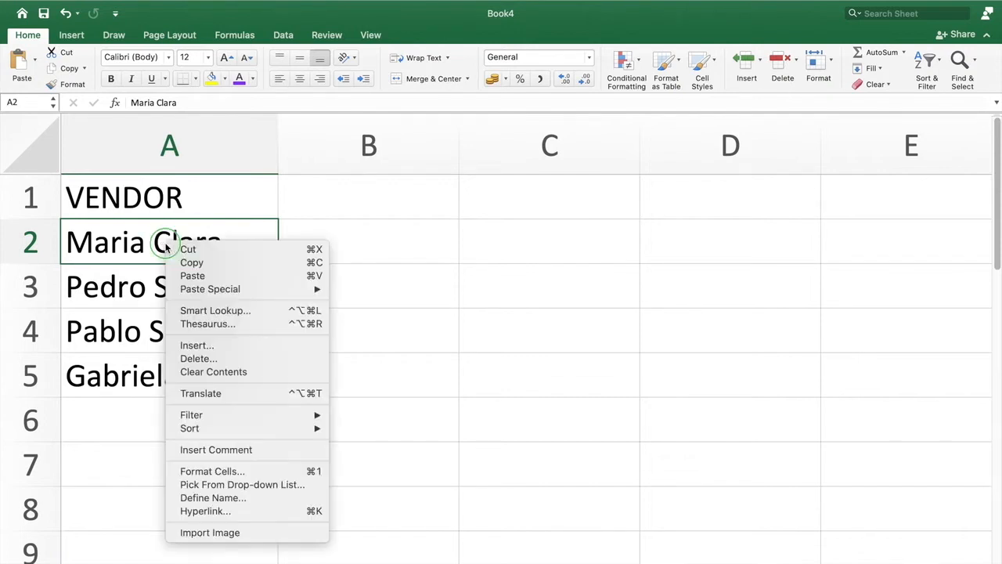
pyautogui.click(214, 350)
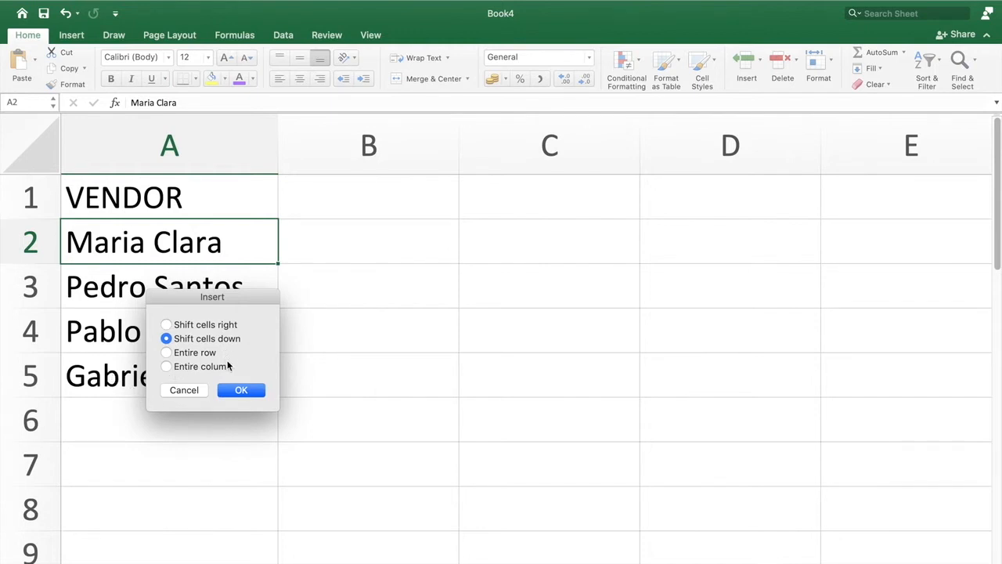
pyautogui.click(241, 391)
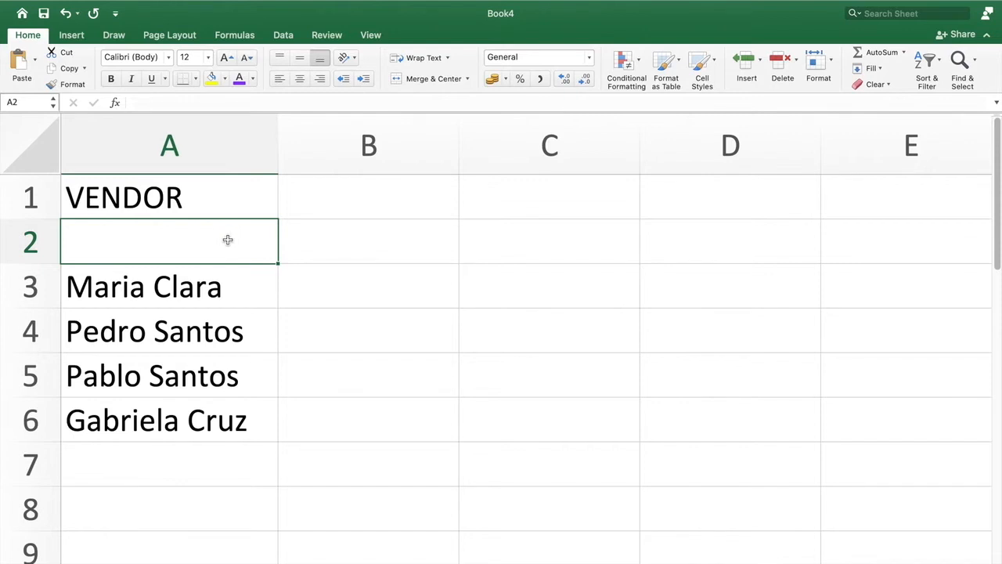
# - Enter the missing vendor's full name in the blank cell A2
pyautogui.write('Juan Dela Cruz')
pyautogui.press('Return')
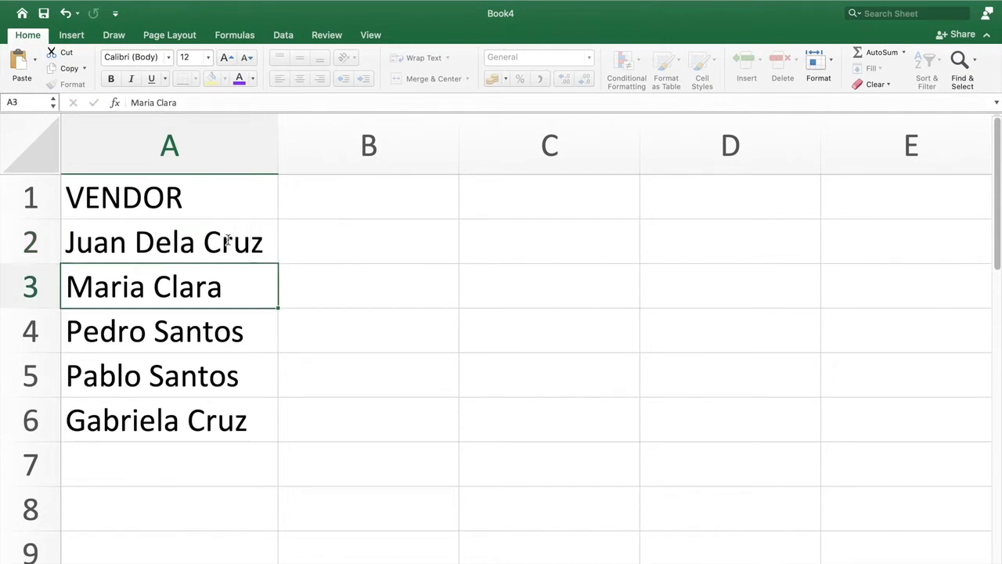
# - Add the column header DATE in cell B1, beside the VENDOR header
pyautogui.click(227, 243)
pyautogui.press('Tab')
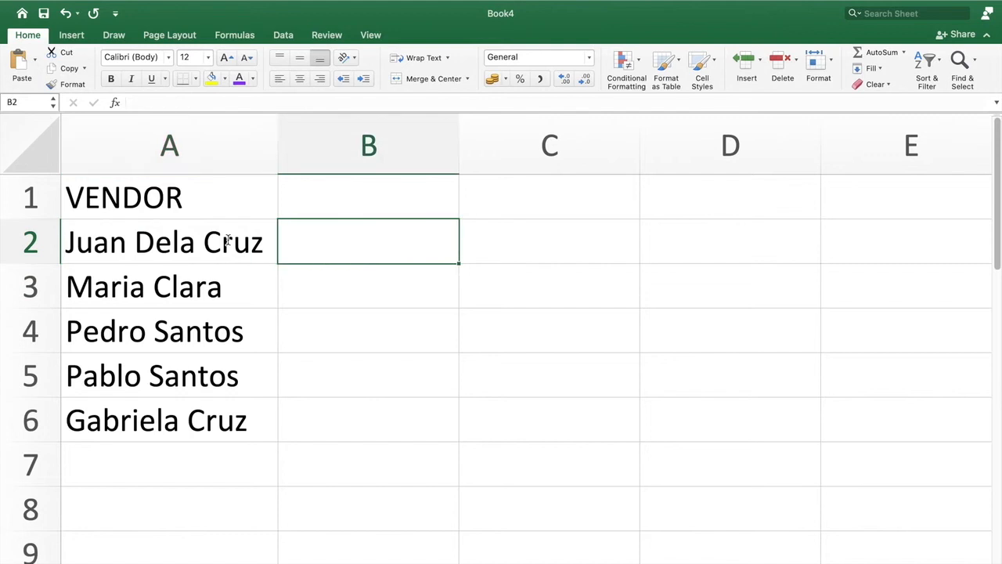
pyautogui.press('Up')
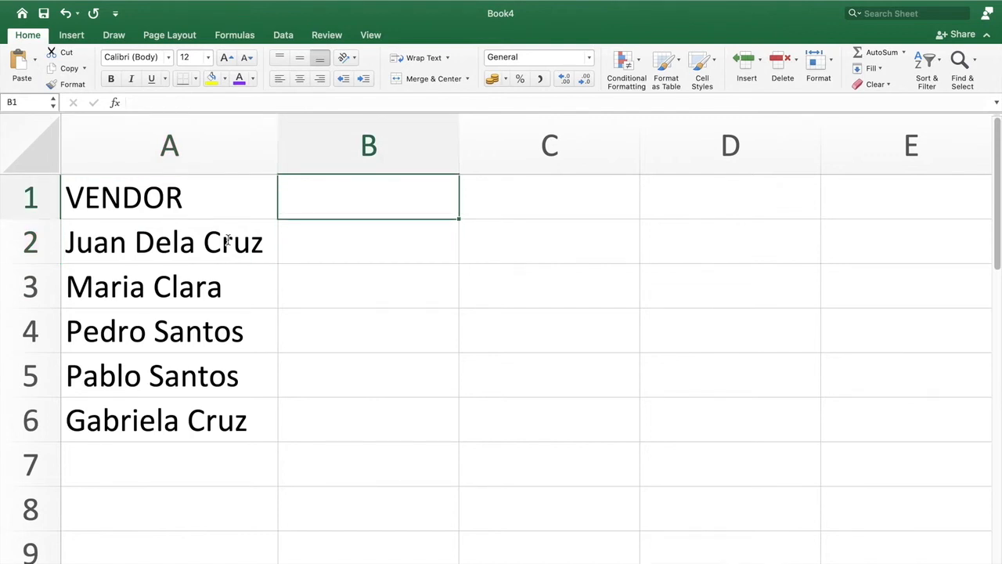
pyautogui.write('DATE')
pyautogui.press('Return')
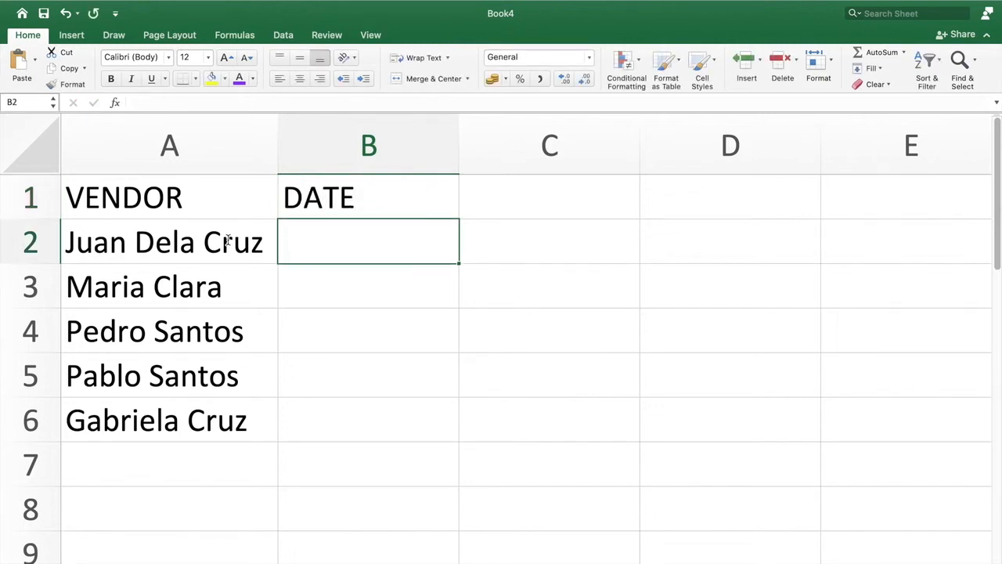
# - Enter the date 3/12/2015 for the first vendor in cell B2
pyautogui.write('3/1')
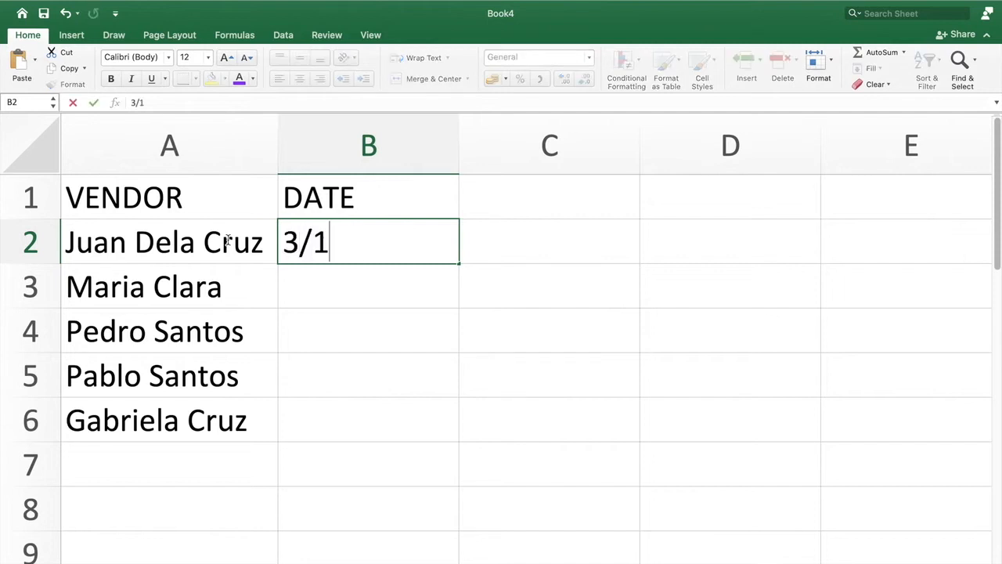
pyautogui.write('2/2')
pyautogui.press('BackSpace')
pyautogui.write('/2')
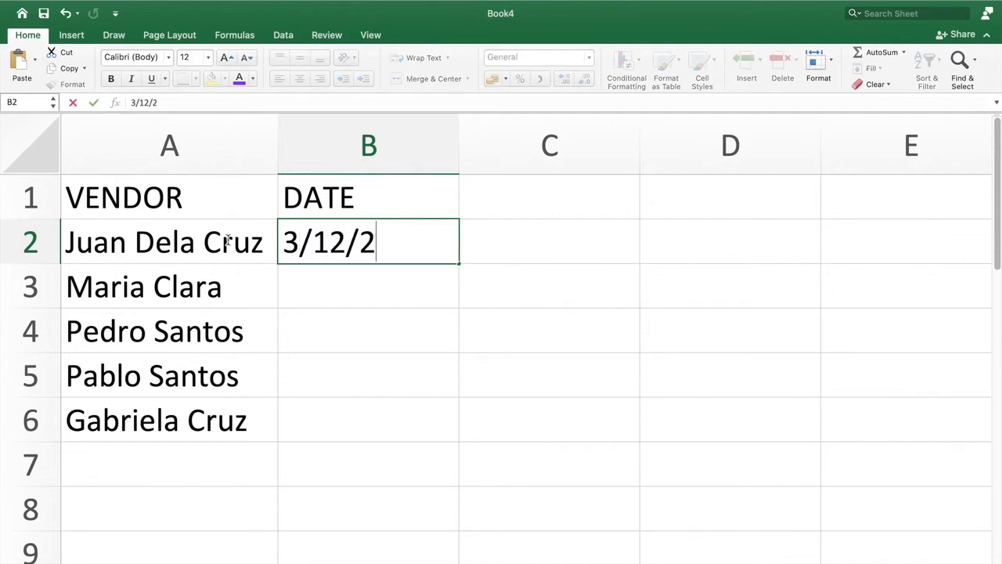
pyautogui.write('015')
pyautogui.press('Return')
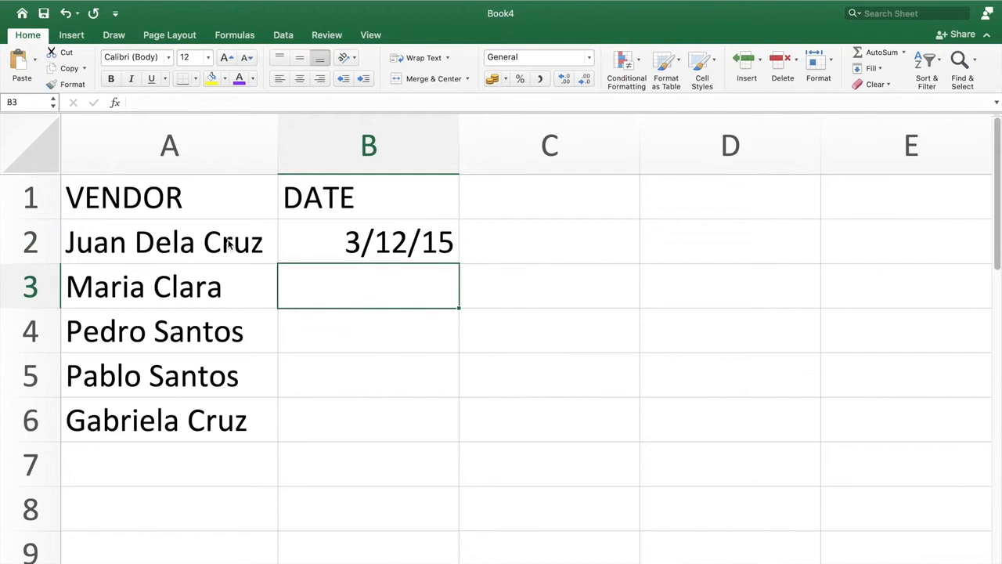
pyautogui.click(373, 235)
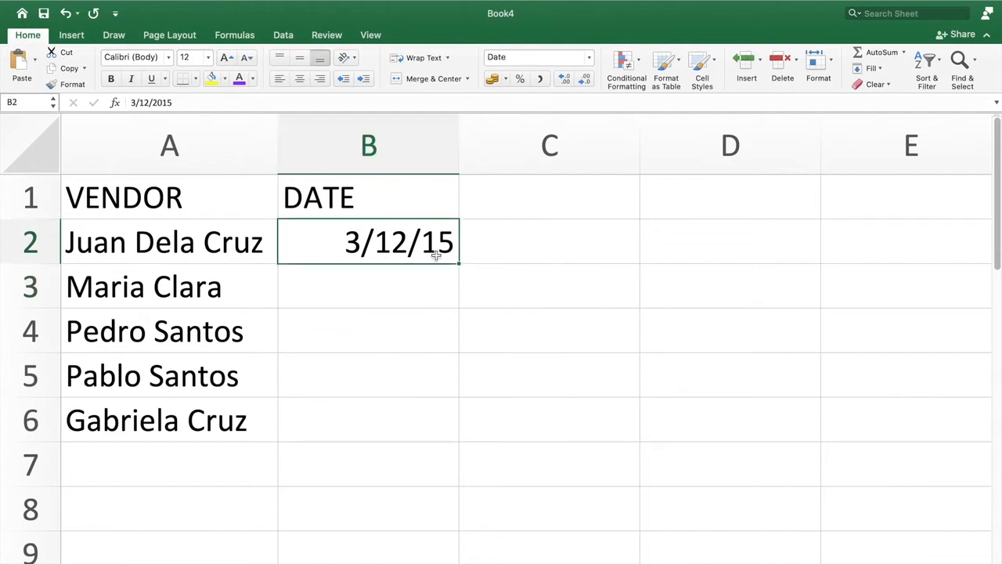
# - Fill the date series from B2 down through B6 so each vendor gets the next consecutive day
pyautogui.moveTo(457, 264); pyautogui.dragTo(452, 424)
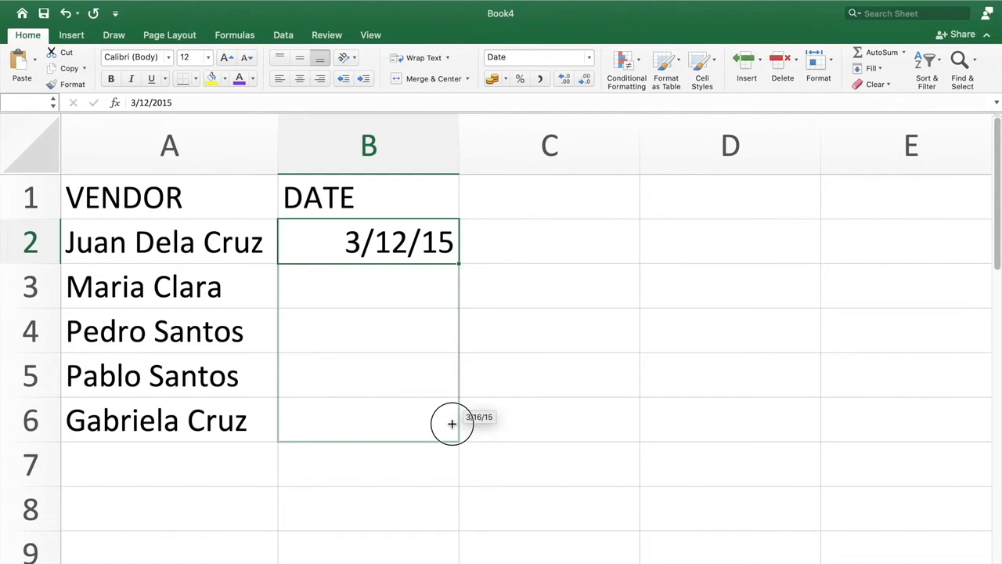
pyautogui.moveTo(452, 424); pyautogui.dragTo(452, 424)
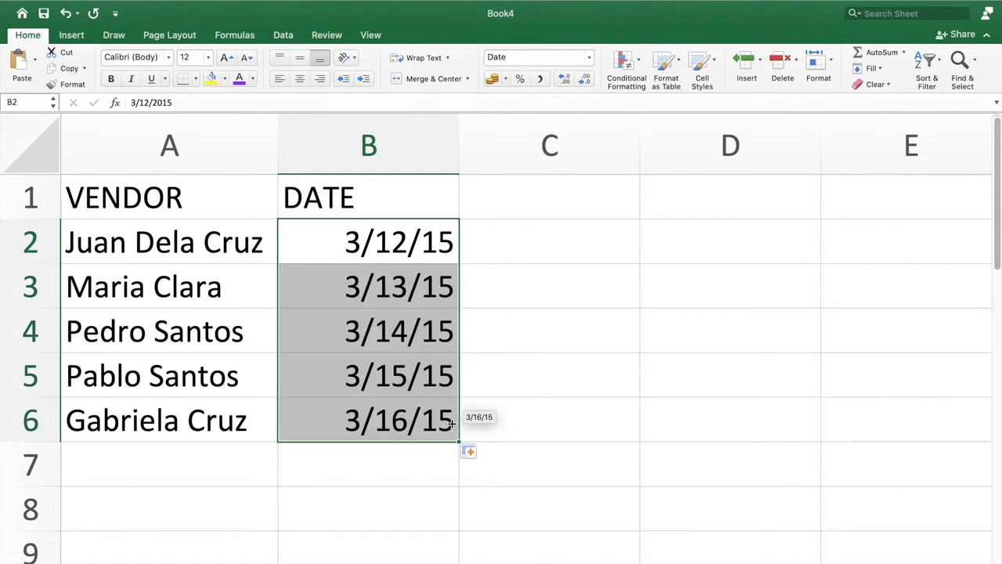
pyautogui.click(660, 393)
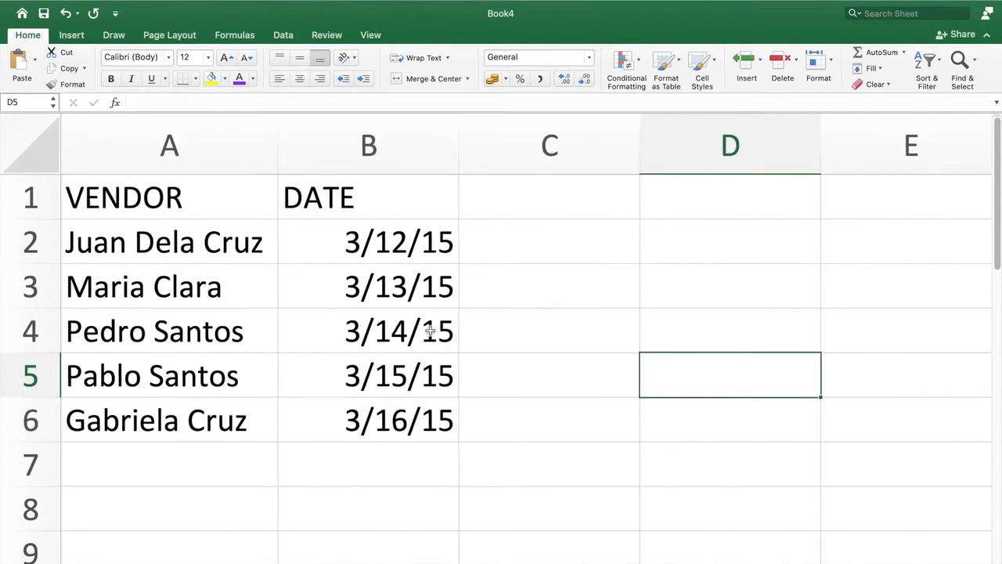
pyautogui.click(397, 330)
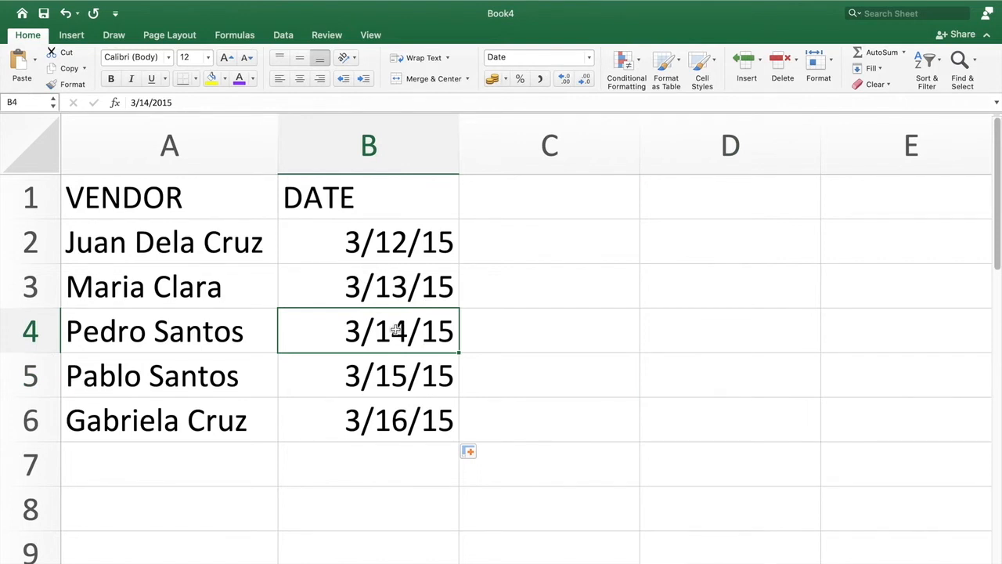
pyautogui.click(433, 257)
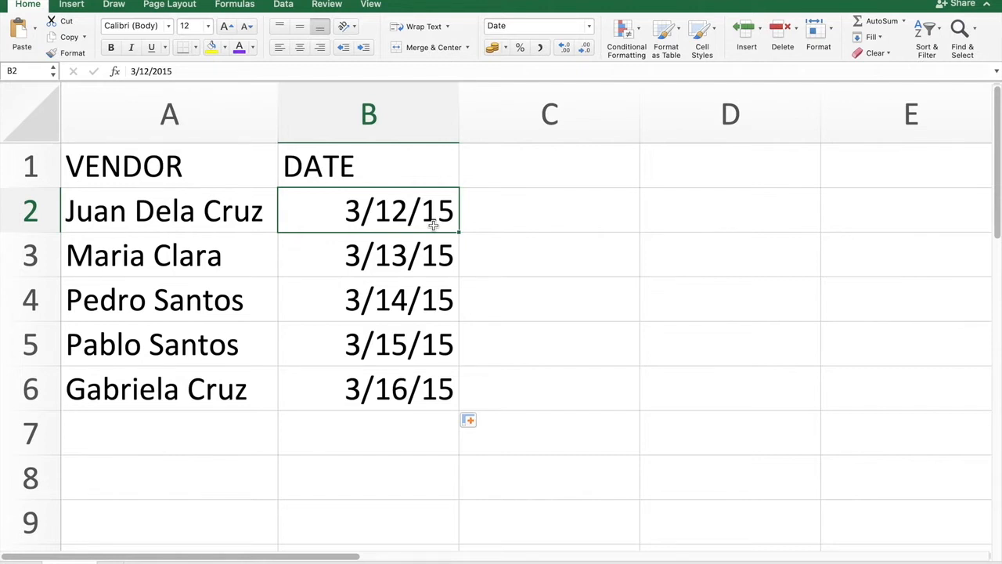
# - Add the column header AMOUNT in cell C1, beside the DATE header
pyautogui.click(548, 180)
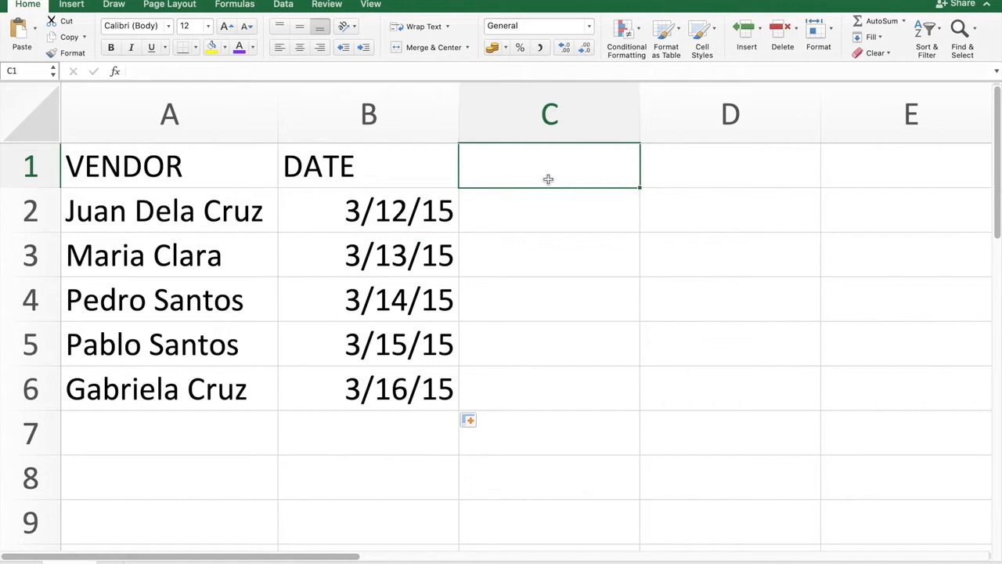
pyautogui.write('AMOUNT')
pyautogui.press('Return')
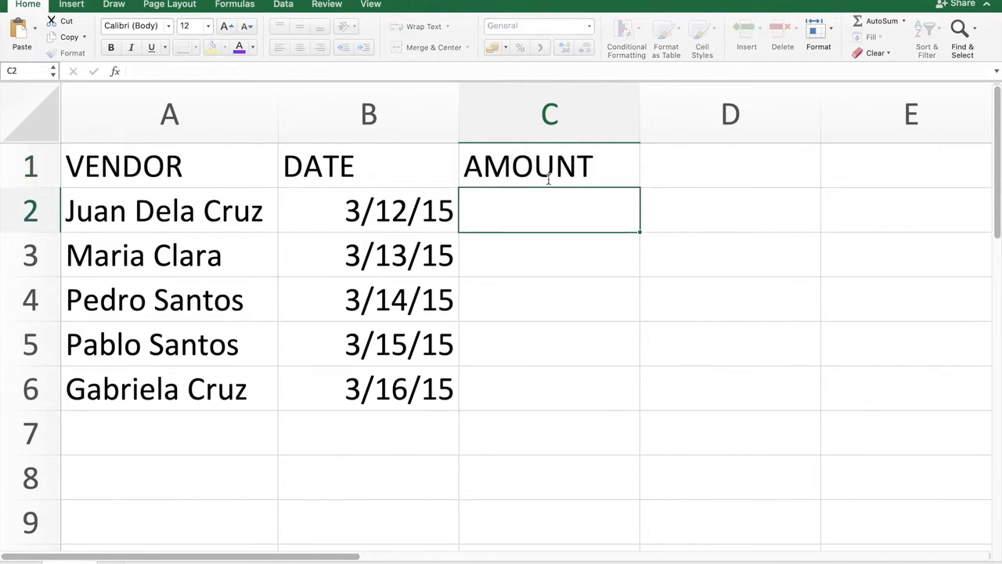
# - Enter the amounts 450, 250, 150, 350 and 125 in cells C2 to C6 under the AMOUNT header
pyautogui.write('450')
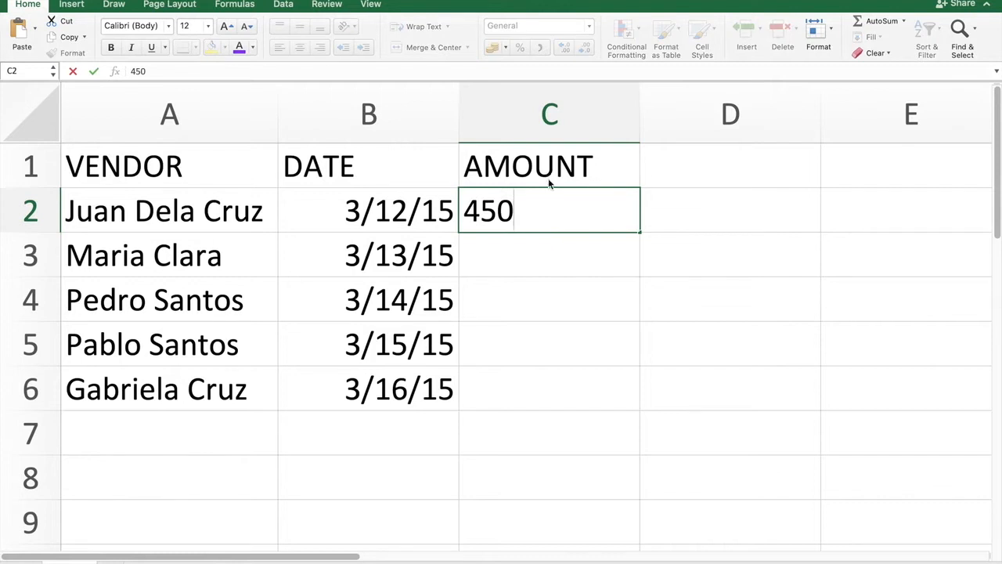
pyautogui.press('Return')
pyautogui.write('250')
pyautogui.press('Return')
pyautogui.write('150')
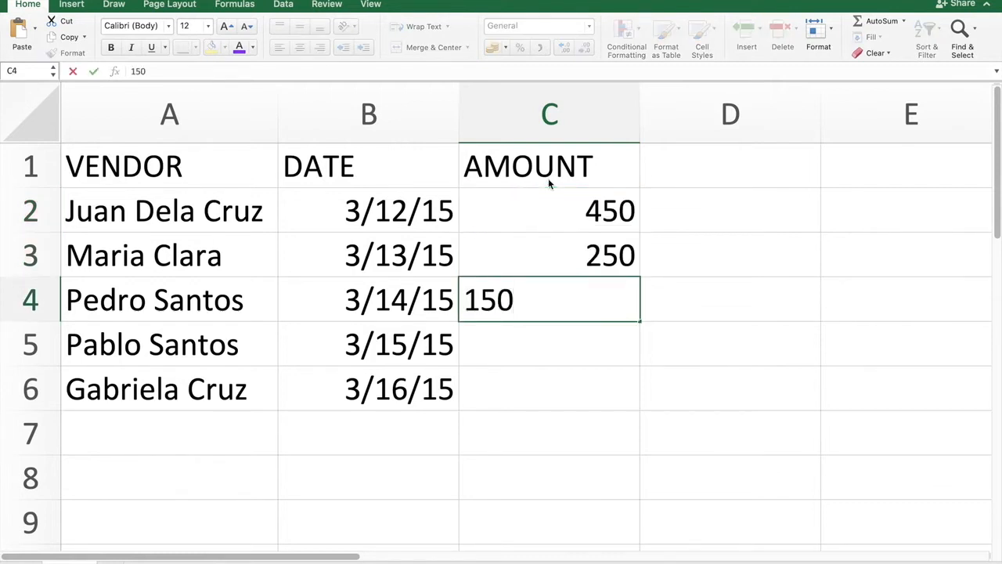
pyautogui.press('Return')
pyautogui.write('350')
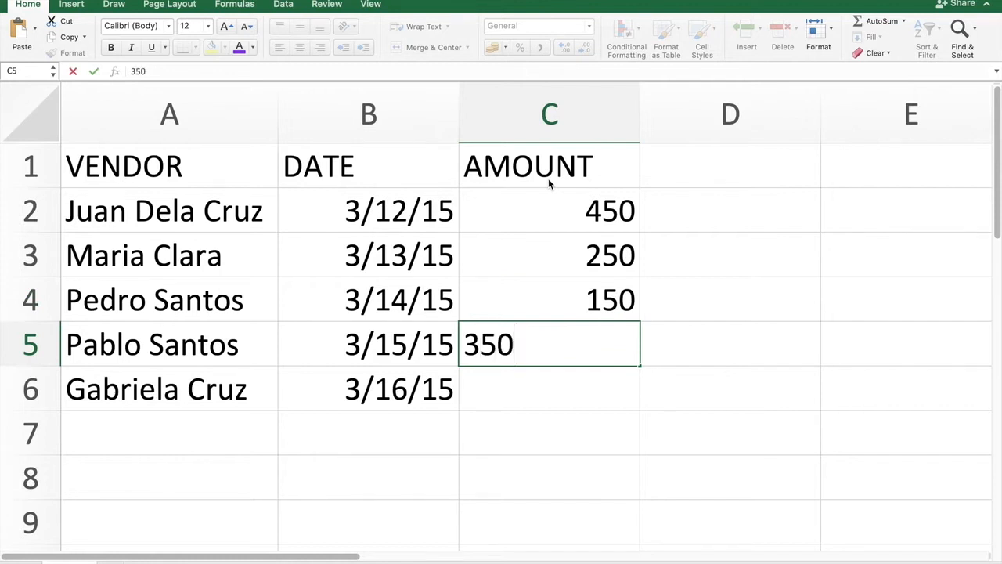
pyautogui.press('Return')
pyautogui.write('125')
pyautogui.press('Return')
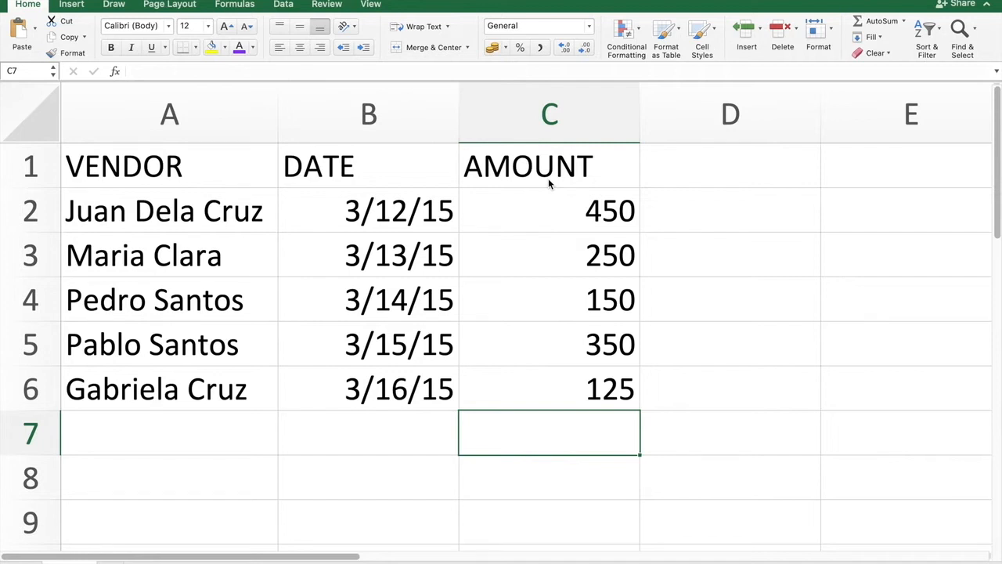
# - Centre the header cells A1 to C1 both vertically and horizontally
pyautogui.click(222, 161)
pyautogui.click(386, 163)
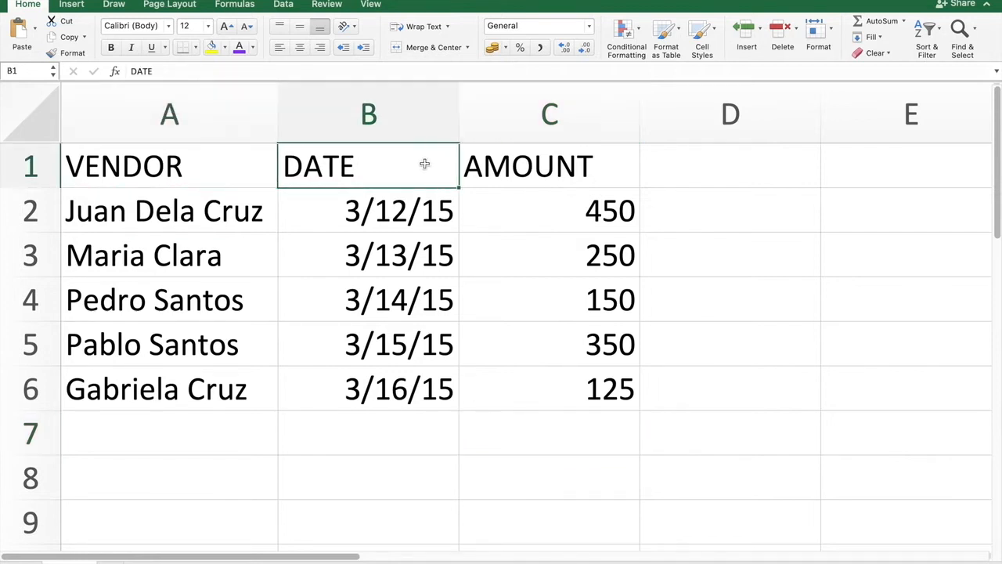
pyautogui.click(554, 160)
pyautogui.moveTo(196, 165); pyautogui.dragTo(501, 168)
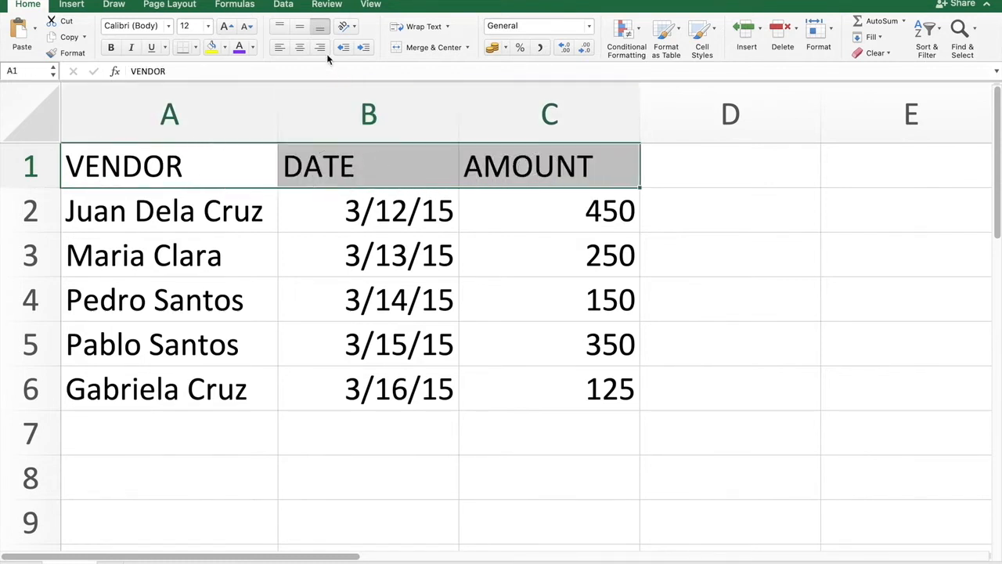
pyautogui.click(300, 29)
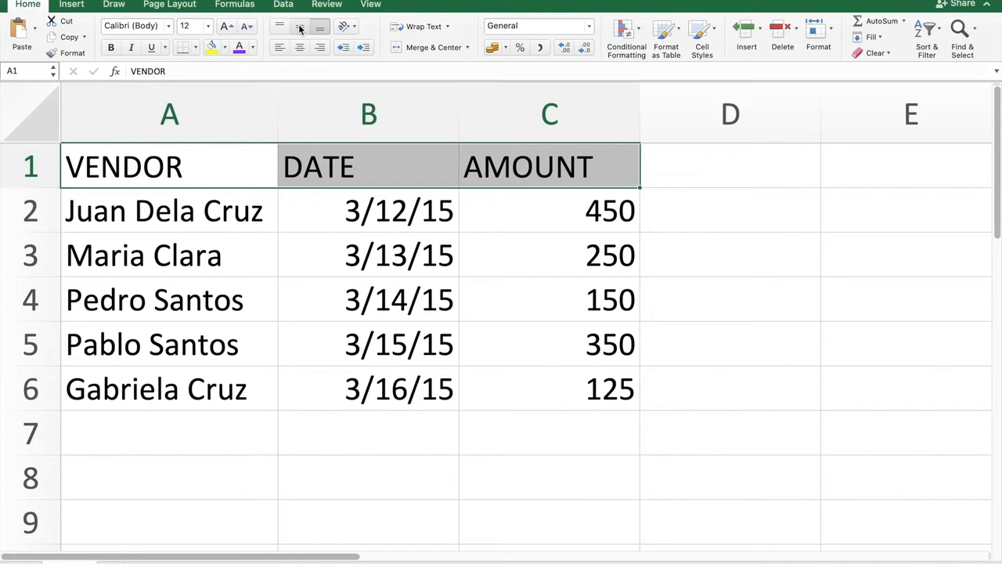
pyautogui.click(299, 47)
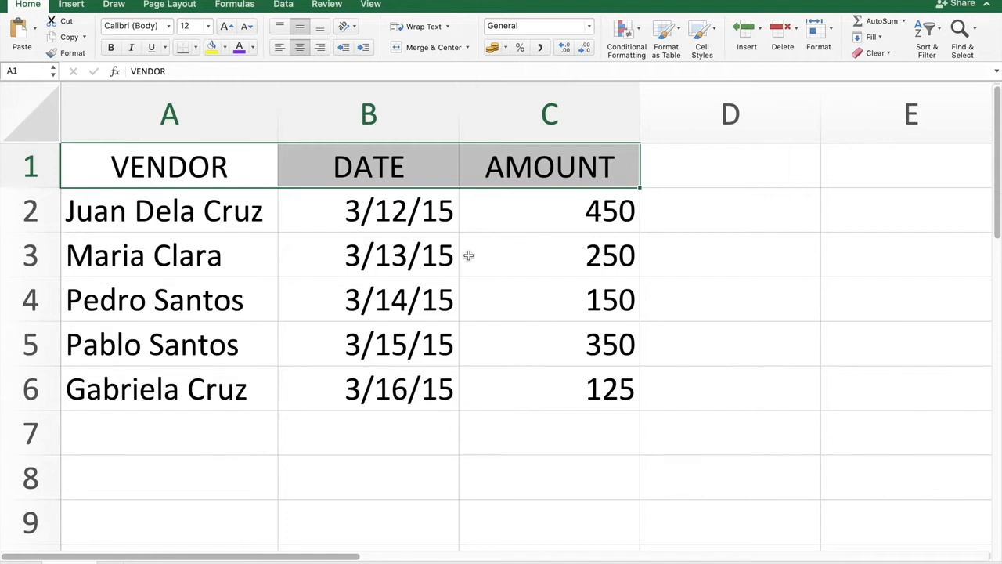
# - Centre the vendor, date and amount entries in A2 to C6 vertically and horizontally
pyautogui.moveTo(208, 215); pyautogui.dragTo(571, 382)
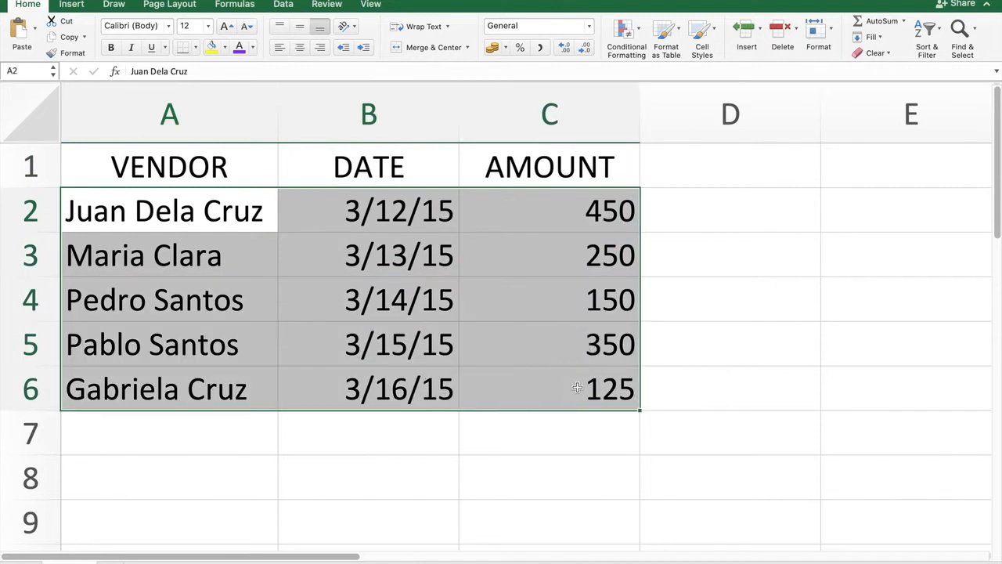
pyautogui.click(300, 27)
pyautogui.click(299, 47)
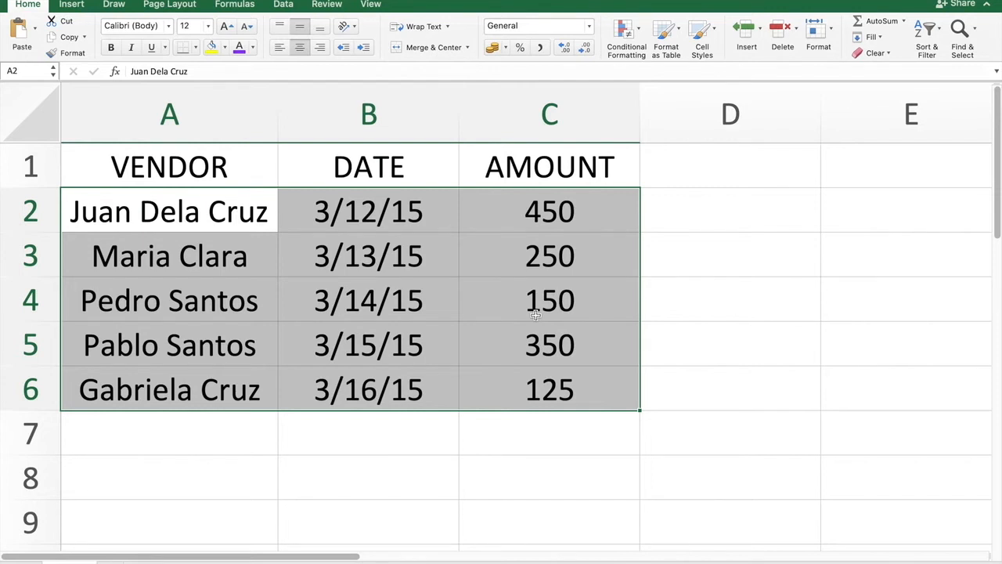
pyautogui.click(189, 298)
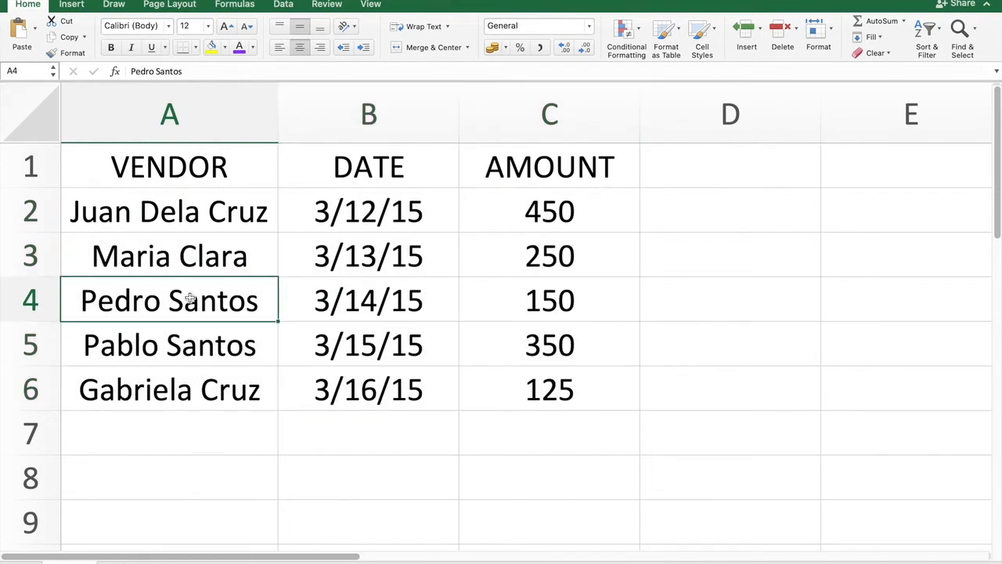
pyautogui.click(177, 211)
pyautogui.click(144, 278)
pyautogui.click(135, 307)
pyautogui.click(130, 334)
pyautogui.click(135, 396)
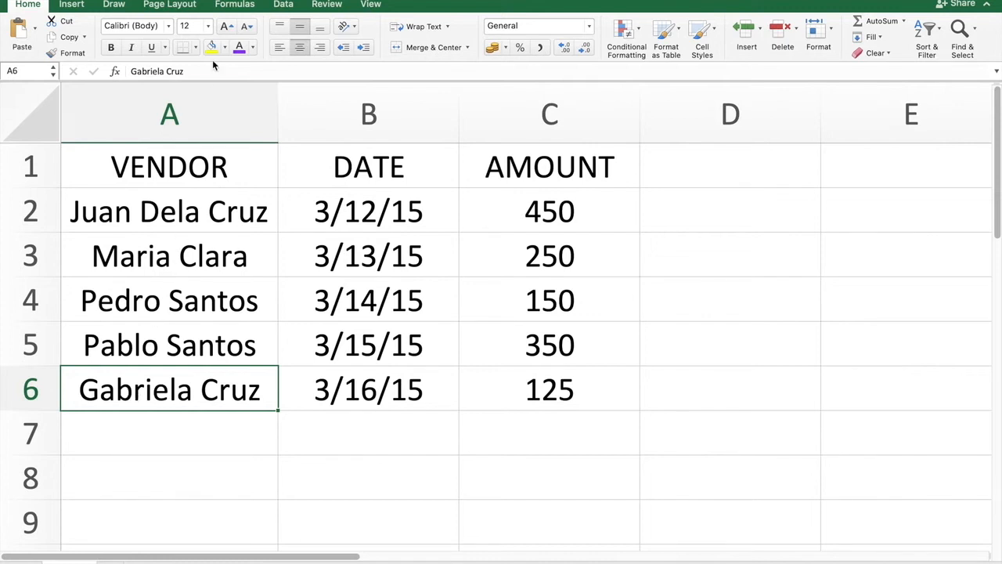
# - Sort the vendor names in A2 to A6 from A to Z, expanding the selection so dates and amounts move with them
pyautogui.click(198, 214)
pyautogui.moveTo(198, 214); pyautogui.dragTo(197, 382)
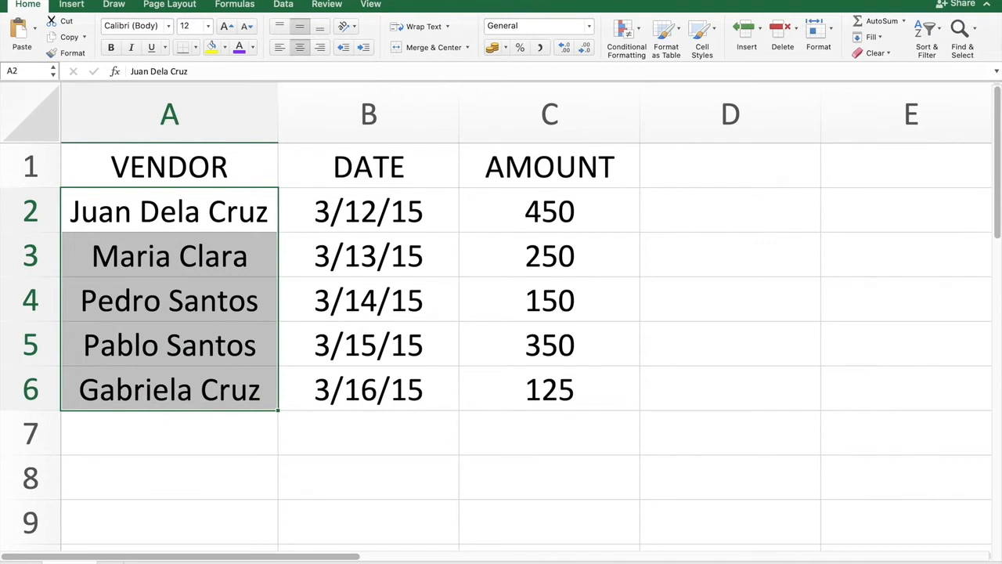
pyautogui.click(936, 37)
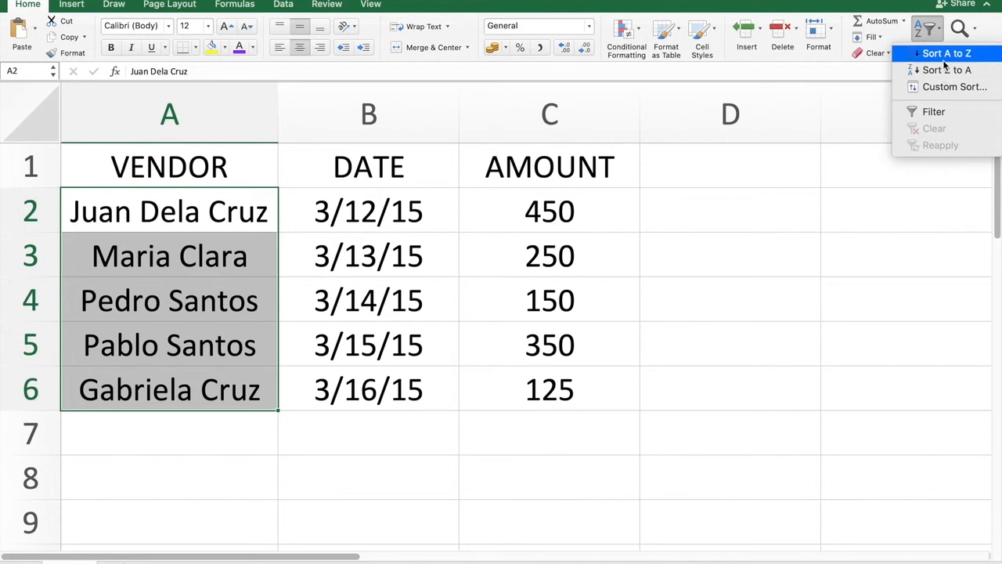
pyautogui.click(947, 54)
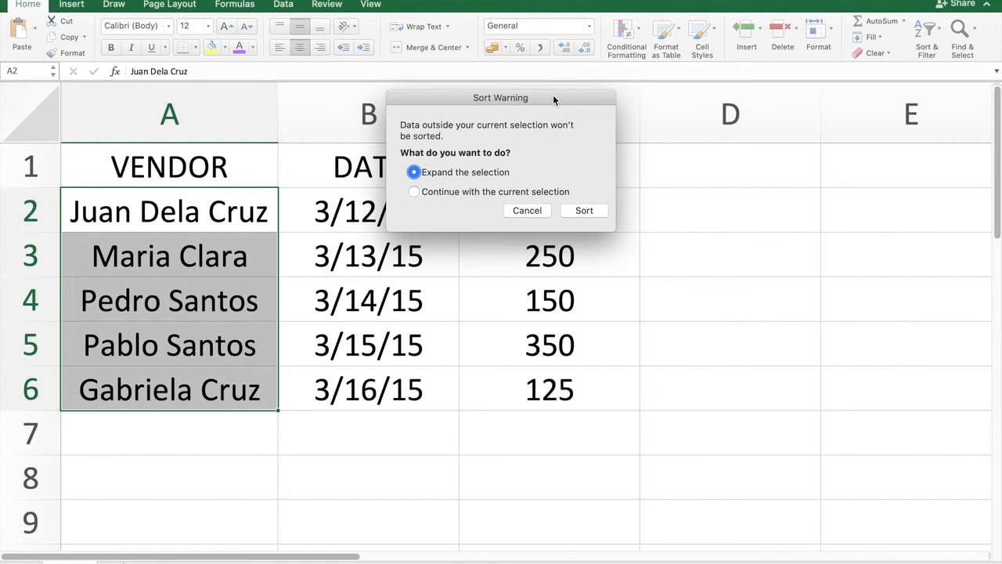
pyautogui.moveTo(553, 99); pyautogui.dragTo(672, 54)
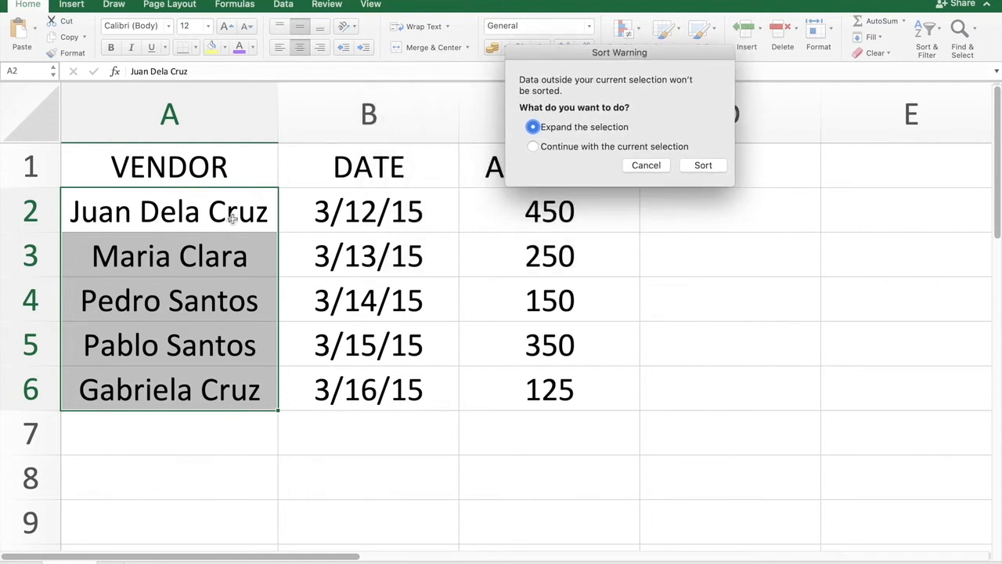
pyautogui.moveTo(598, 54); pyautogui.dragTo(745, 8)
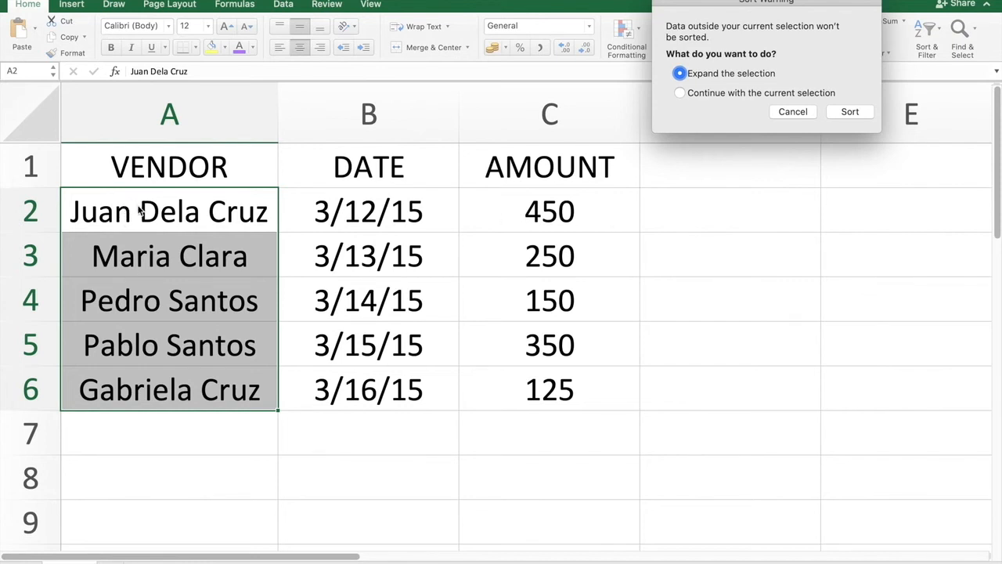
pyautogui.moveTo(780, 3); pyautogui.dragTo(763, 185)
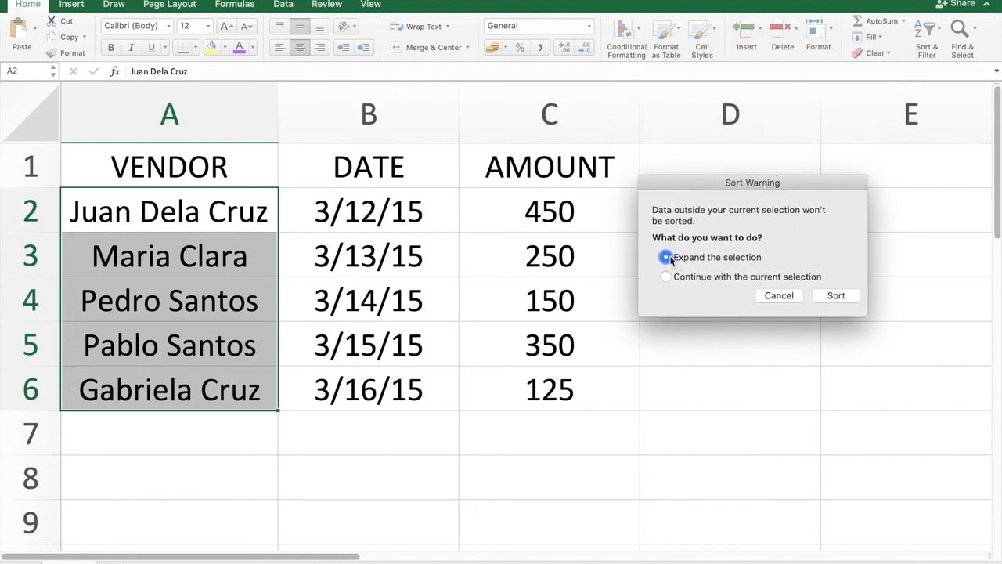
pyautogui.click(838, 296)
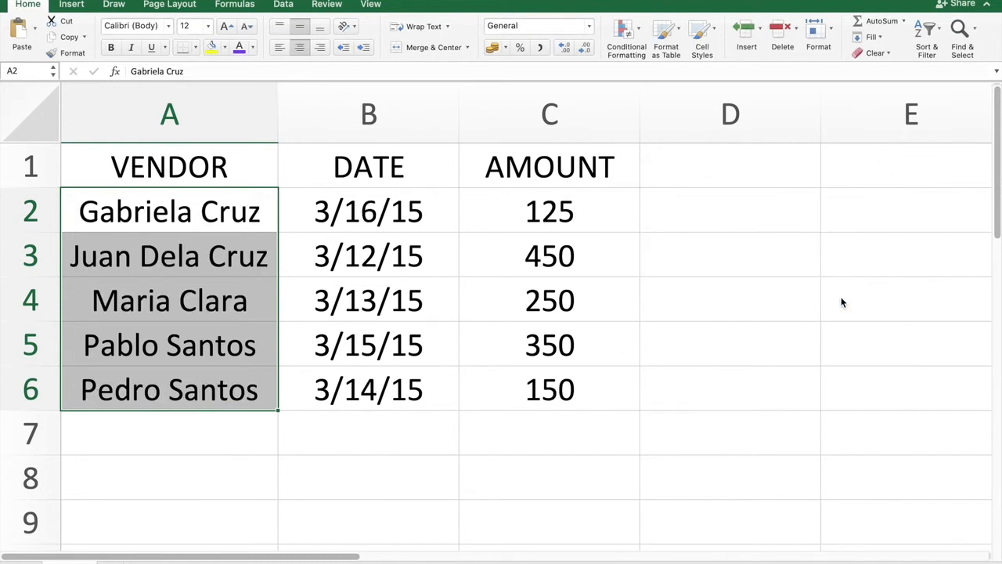
pyautogui.click(631, 324)
pyautogui.click(162, 252)
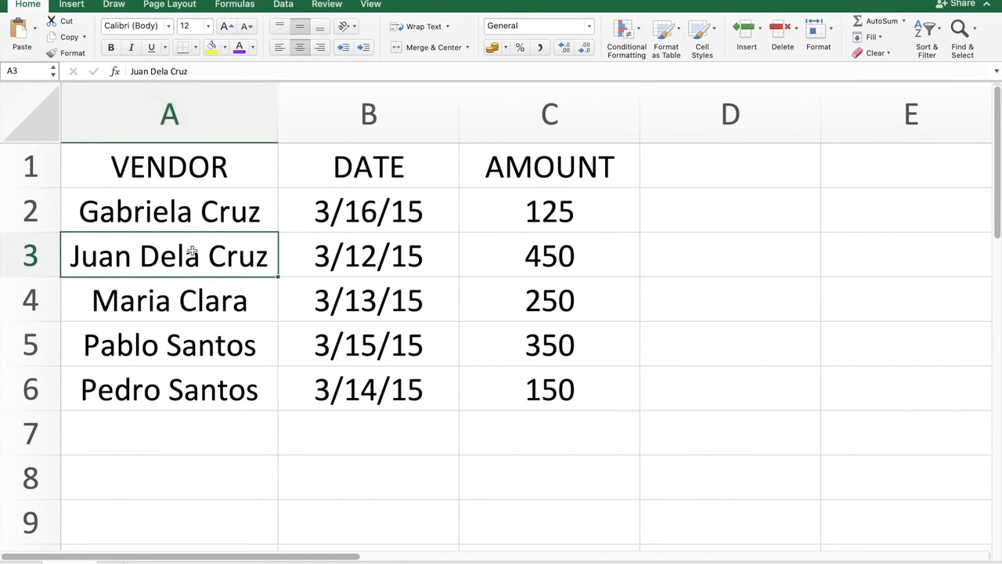
pyautogui.press('Right')
pyautogui.press('Right')
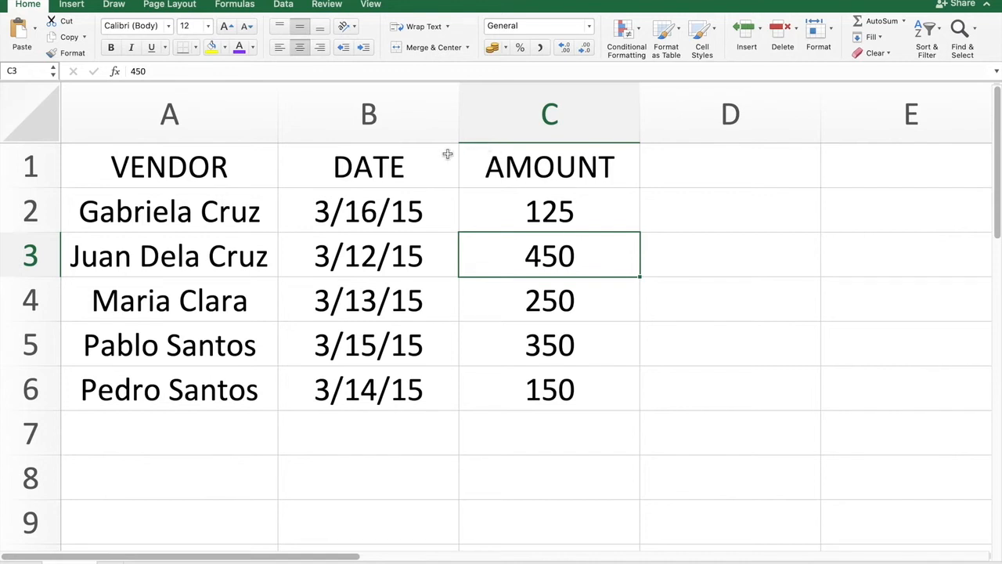
# - Apply the Long Date format to the dates in B2 to B6
pyautogui.moveTo(389, 202); pyautogui.dragTo(385, 379)
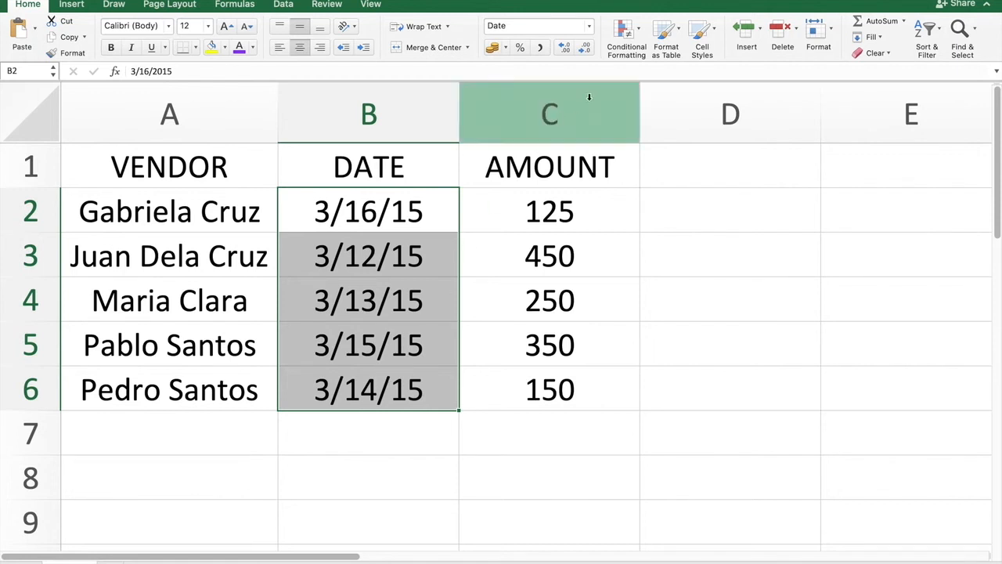
pyautogui.click(590, 28)
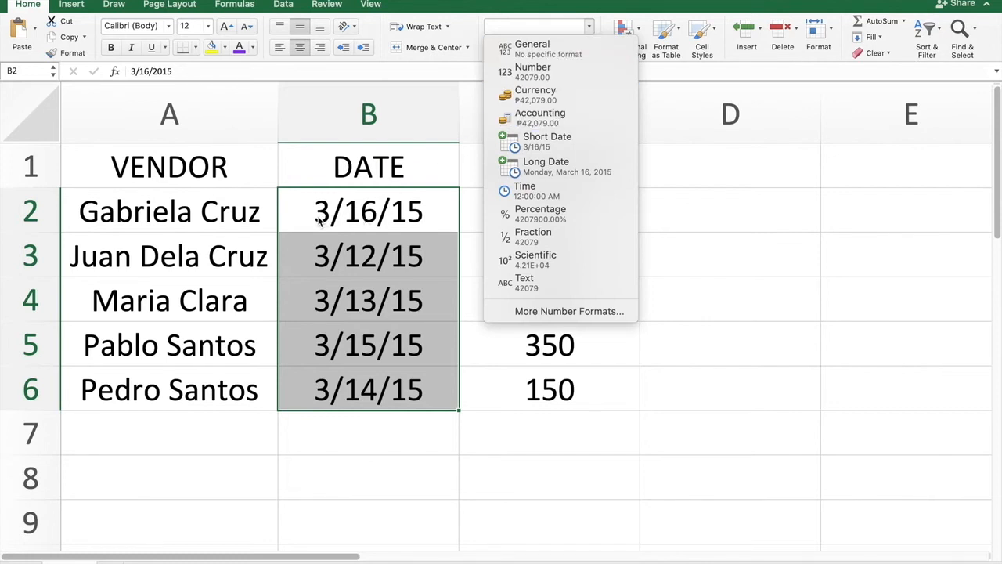
pyautogui.click(582, 171)
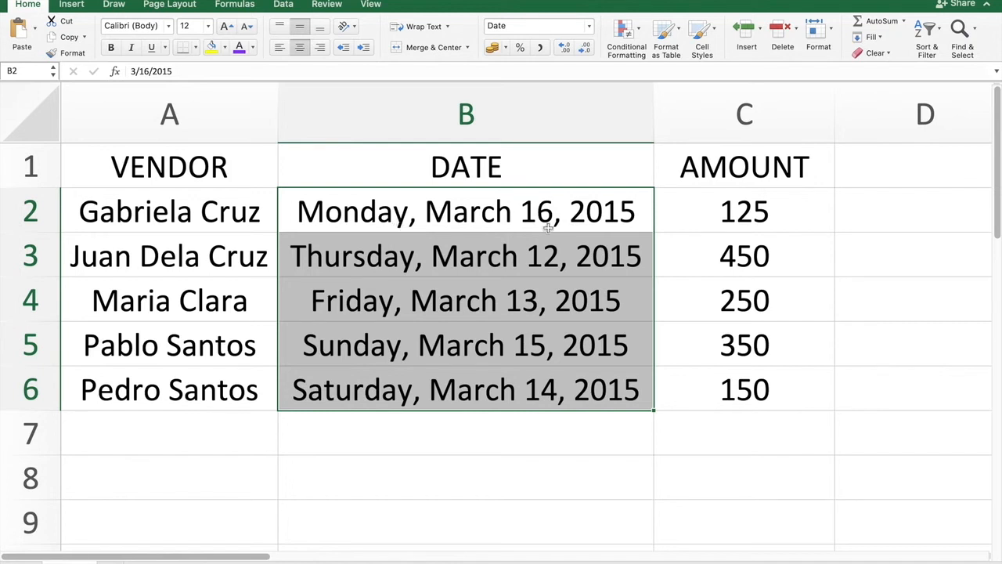
# - Apply the Currency format to the amounts in C2 to C6
pyautogui.click(778, 223)
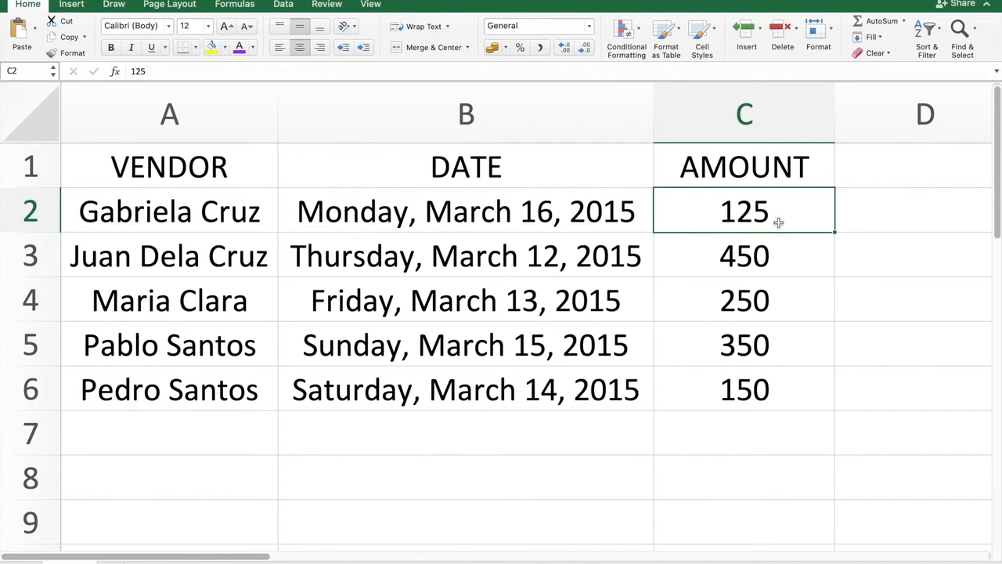
pyautogui.moveTo(777, 222); pyautogui.dragTo(768, 373)
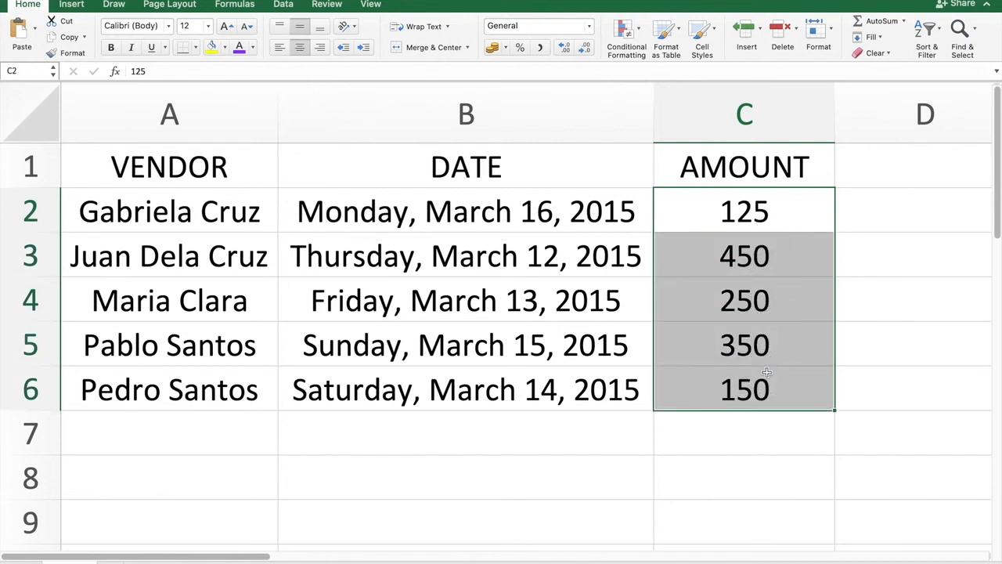
pyautogui.click(589, 26)
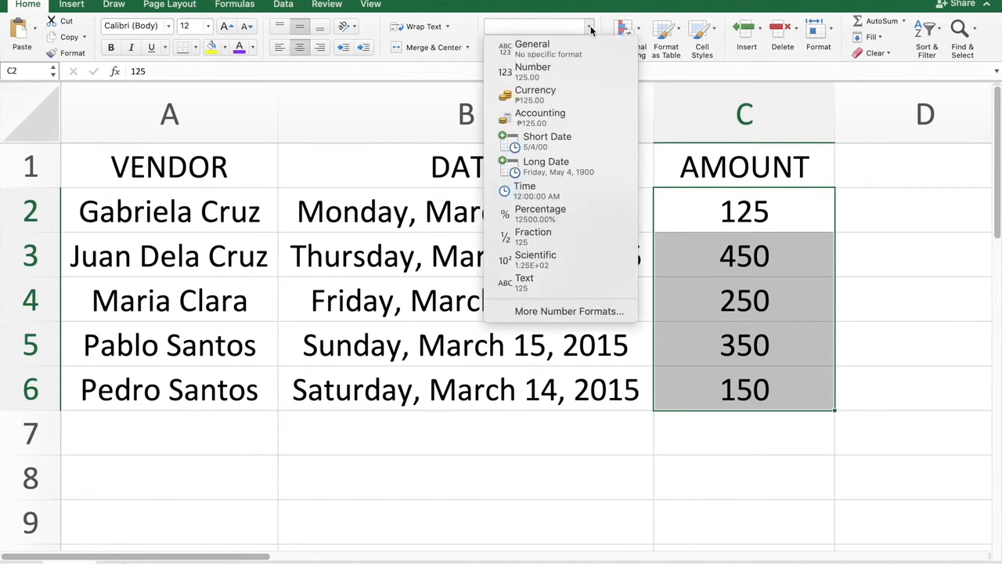
pyautogui.click(558, 99)
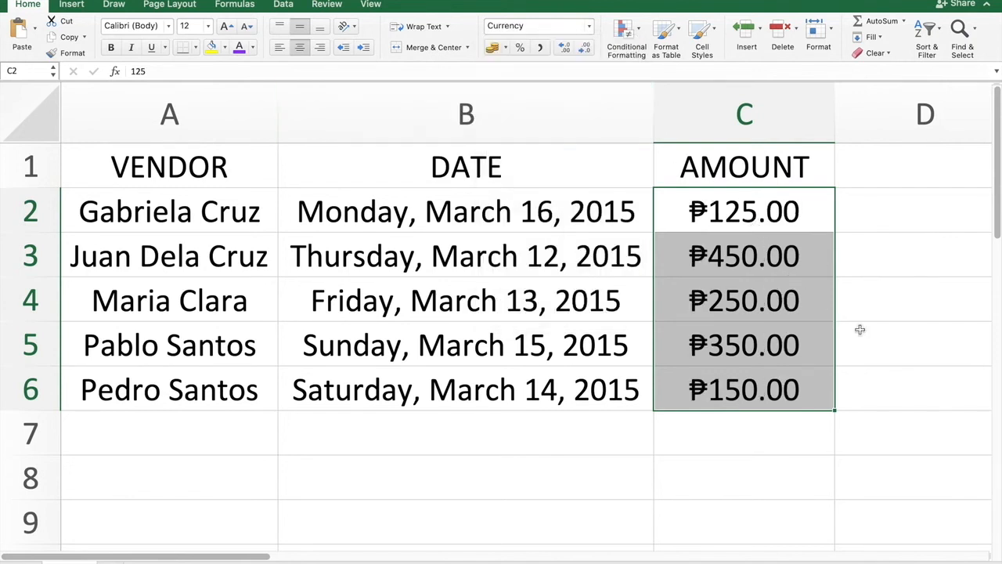
# - Set the currency symbol of the amounts in C2 to C6 to USD
pyautogui.click(588, 30)
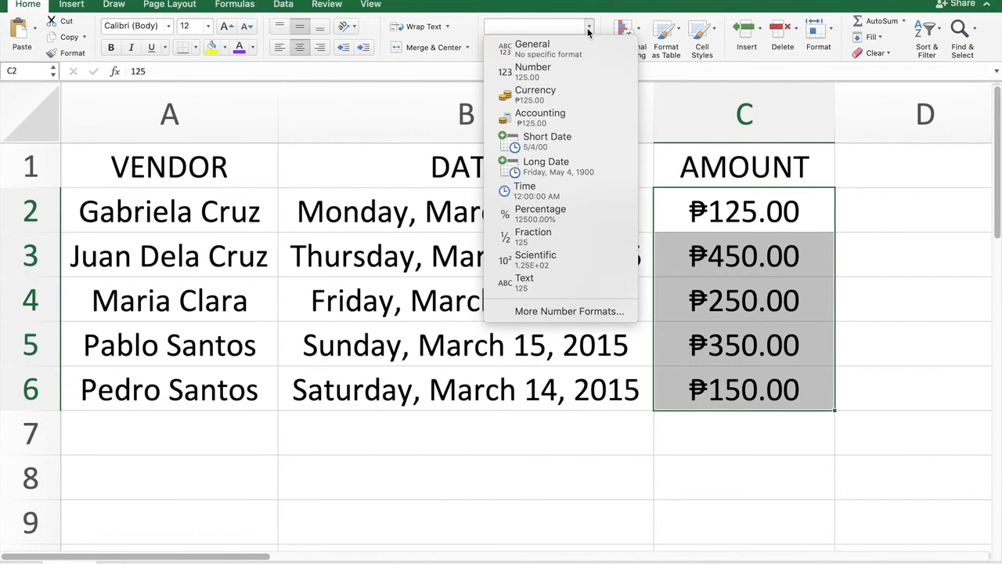
pyautogui.click(560, 103)
pyautogui.click(588, 27)
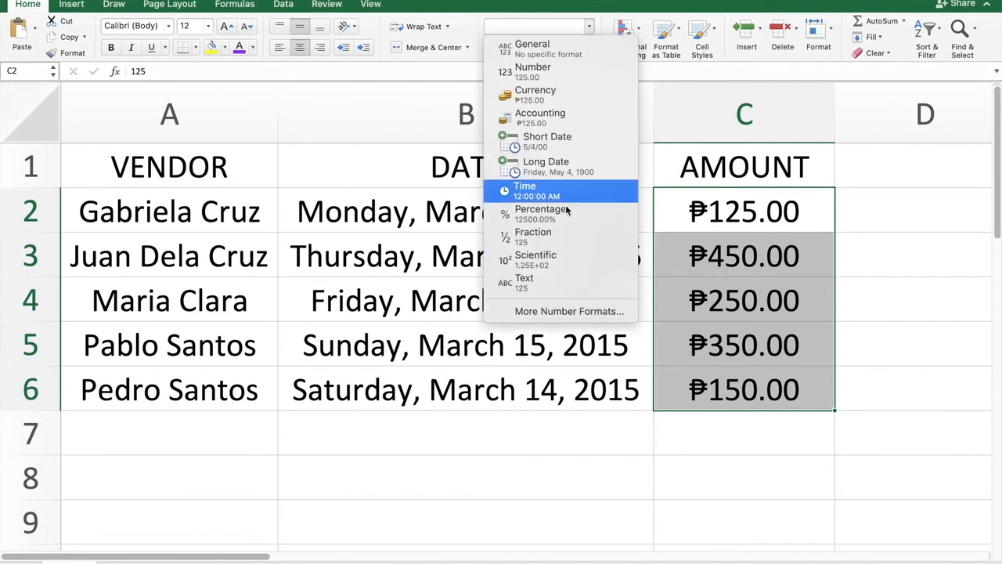
pyautogui.click(559, 312)
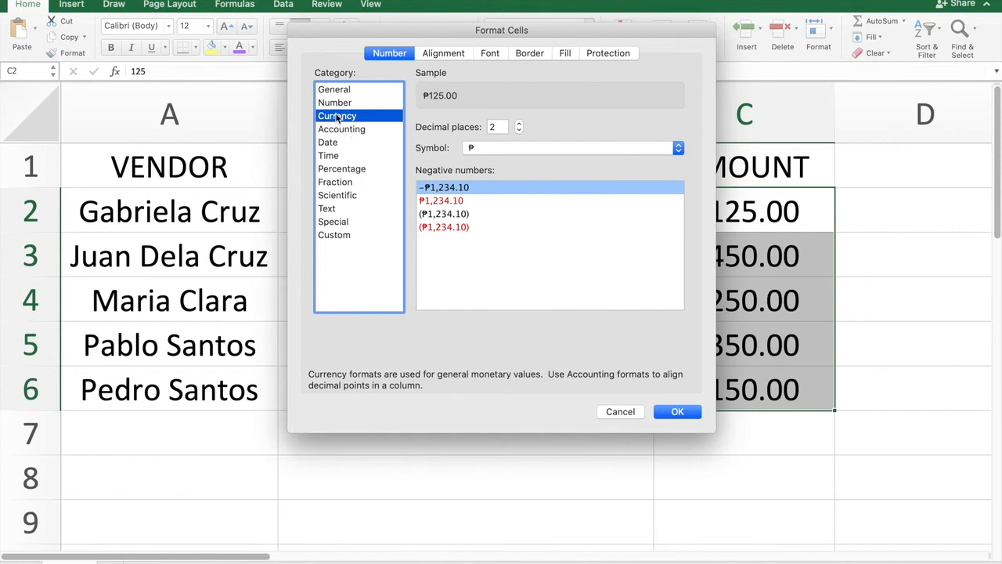
pyautogui.click(675, 147)
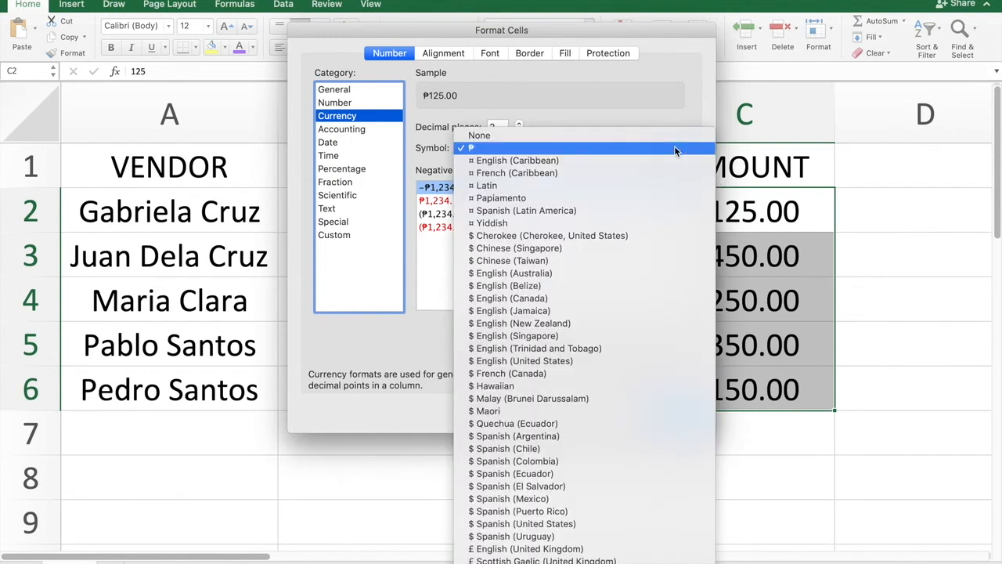
pyautogui.scroll(-10, 608, 530)
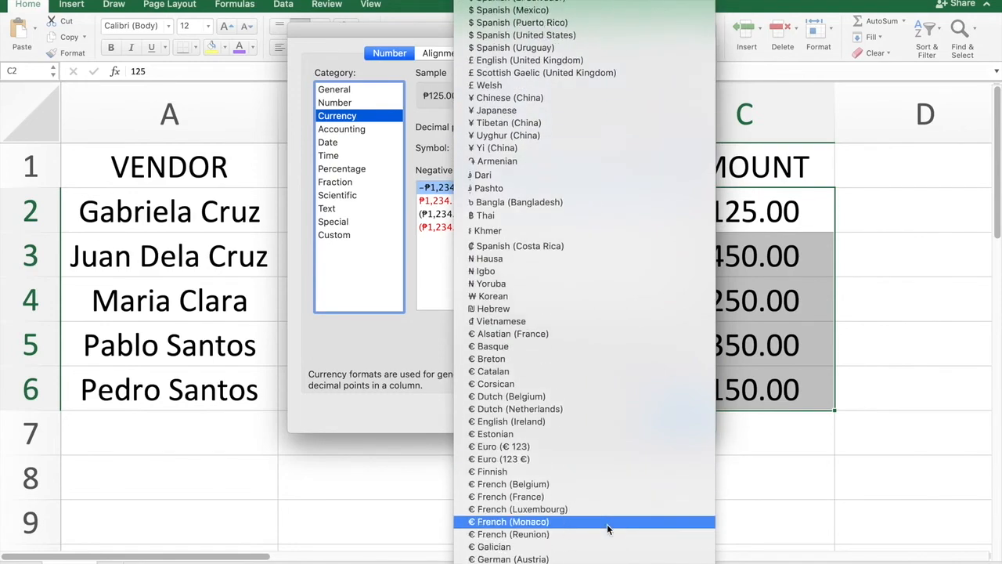
pyautogui.scroll(-20, 569, 335)
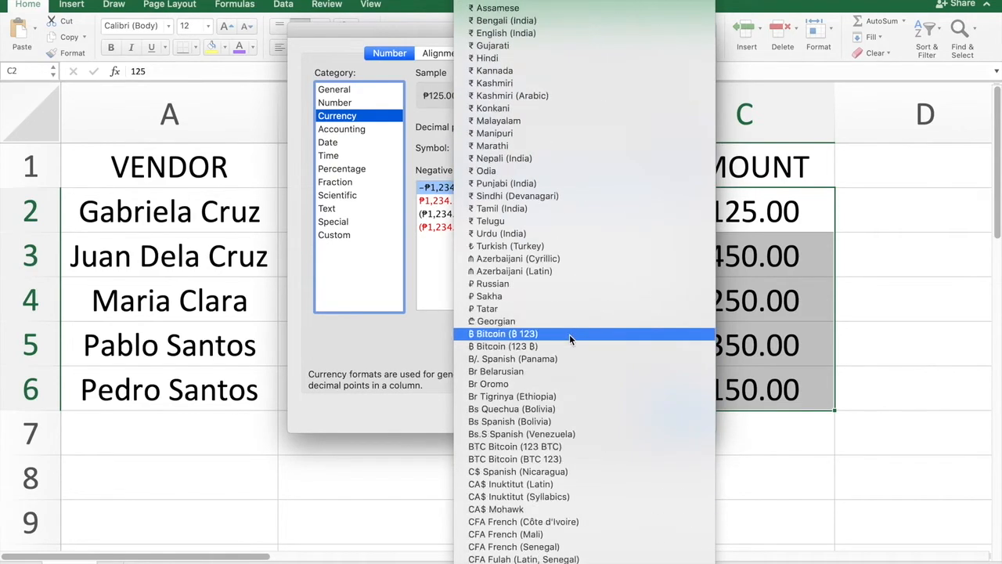
pyautogui.scroll(-20, 569, 334)
pyautogui.scroll(20, 570, 335)
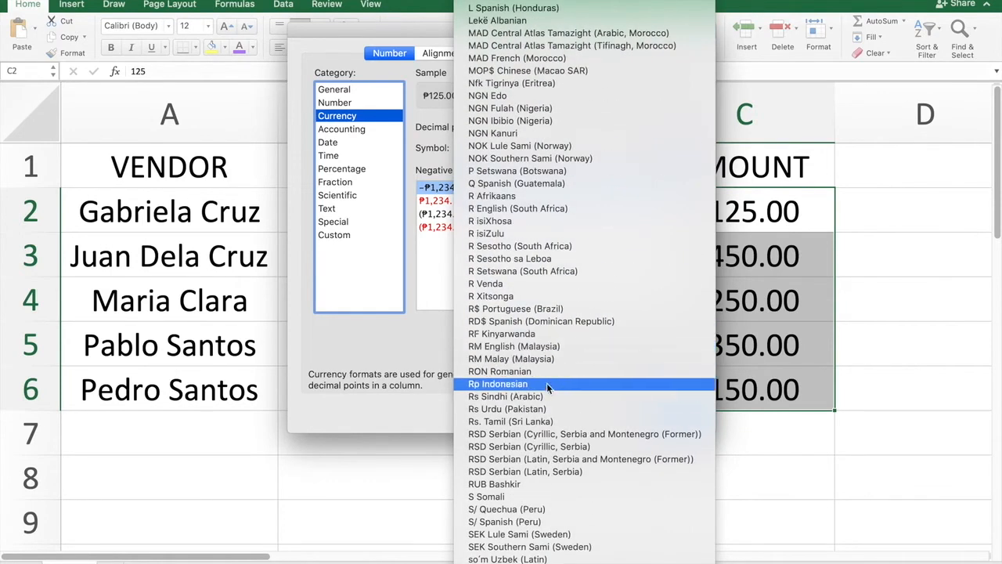
pyautogui.scroll(-5, 521, 471)
pyautogui.scroll(-7, 520, 475)
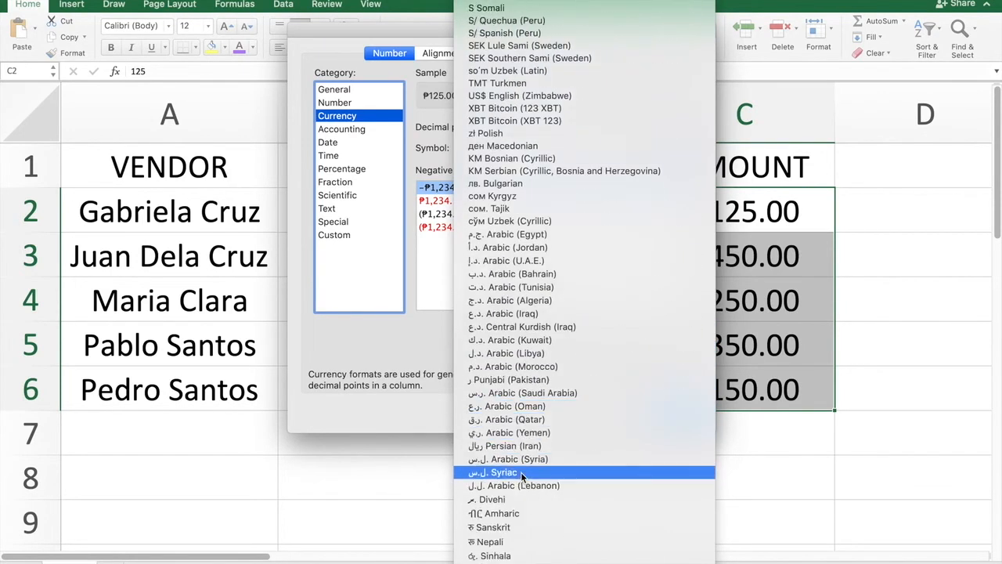
pyautogui.scroll(-20, 522, 475)
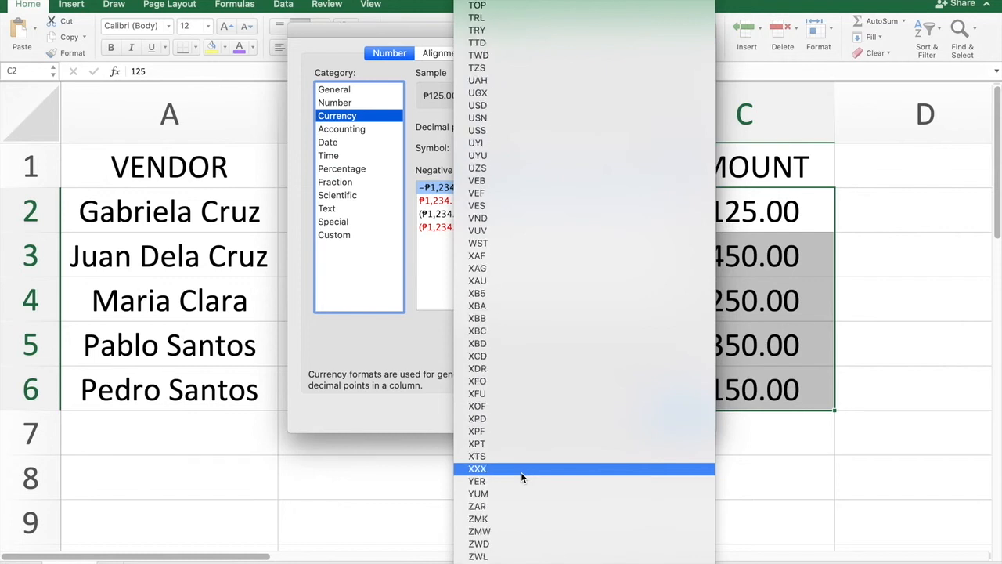
pyautogui.scroll(1, 521, 472)
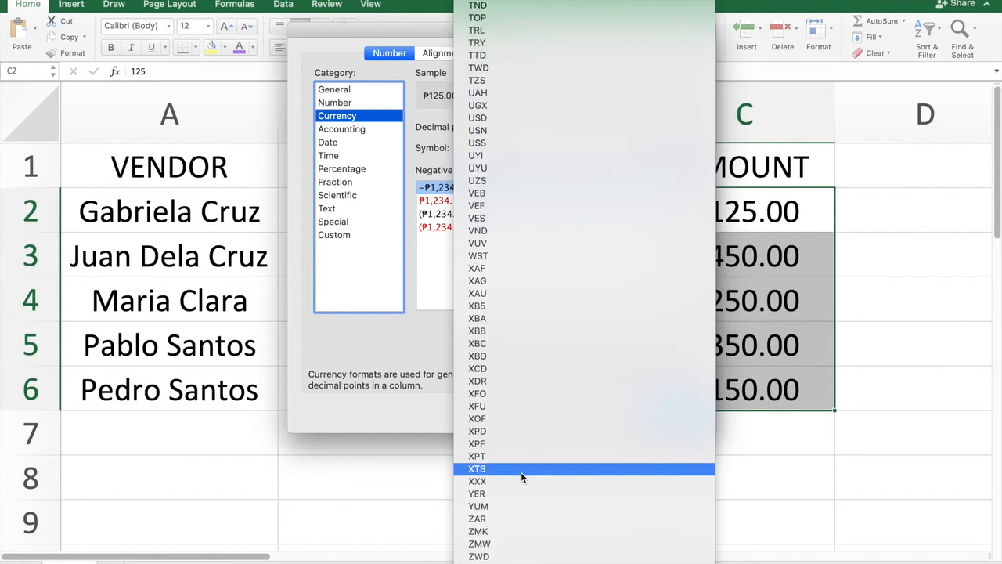
pyautogui.click(502, 118)
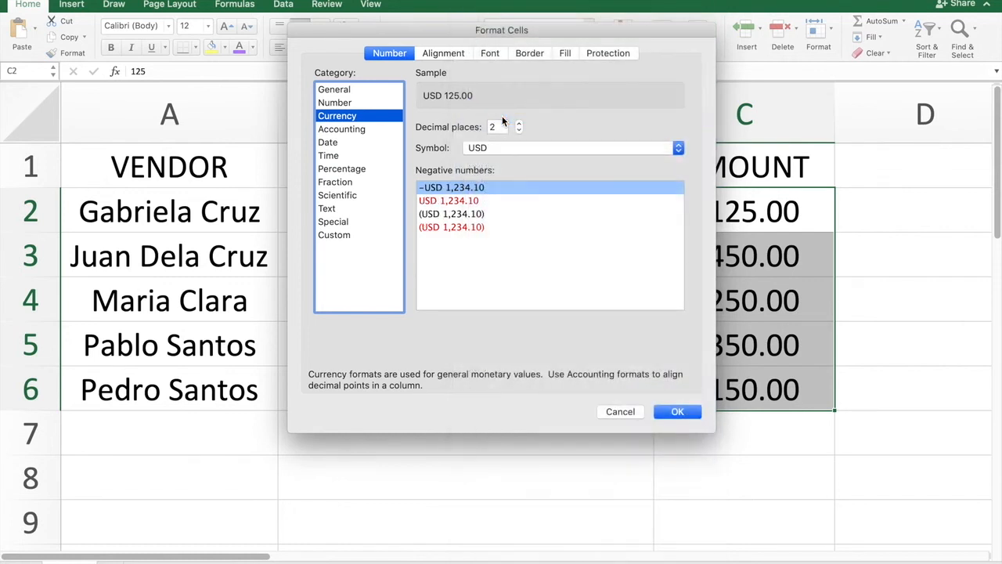
pyautogui.click(683, 412)
pyautogui.click(739, 209)
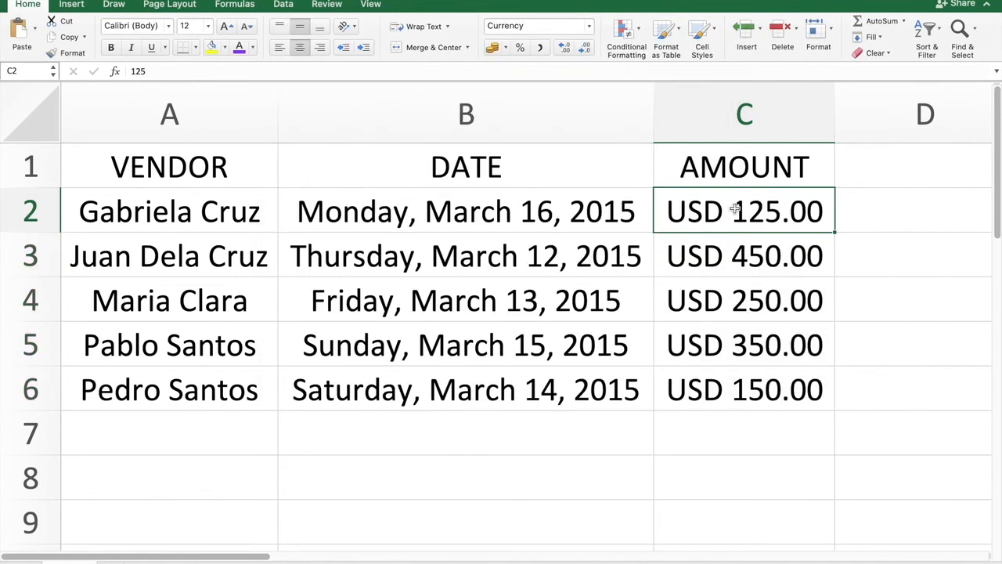
pyautogui.click(742, 258)
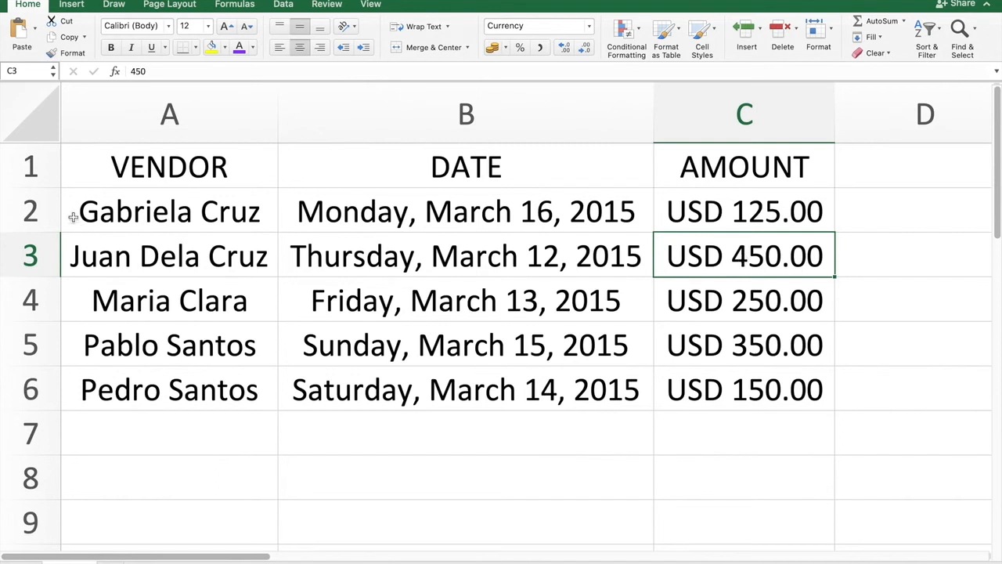
# - Apply all borders to the vendor table in A1 to C6
pyautogui.click(198, 172)
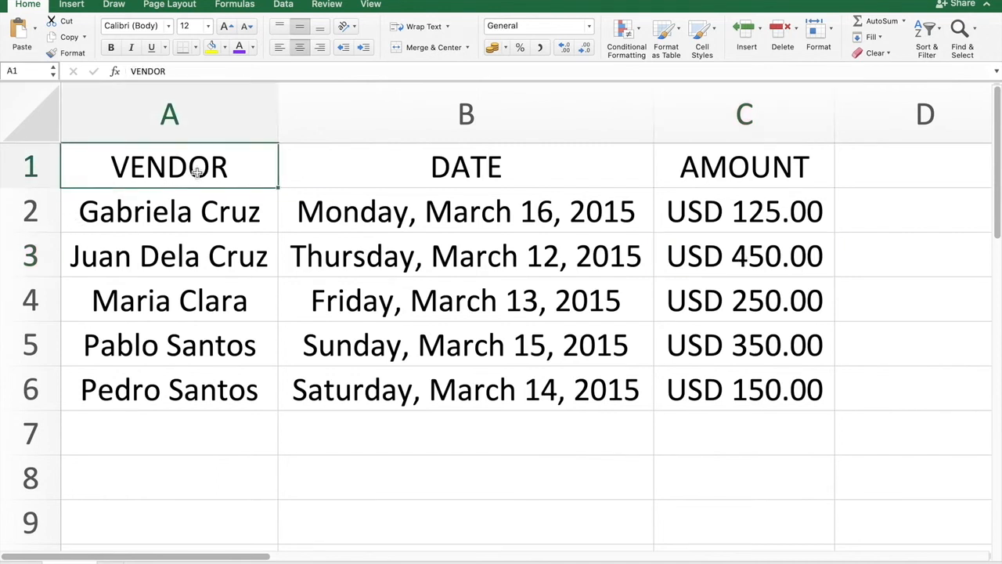
pyautogui.moveTo(198, 172); pyautogui.dragTo(676, 403)
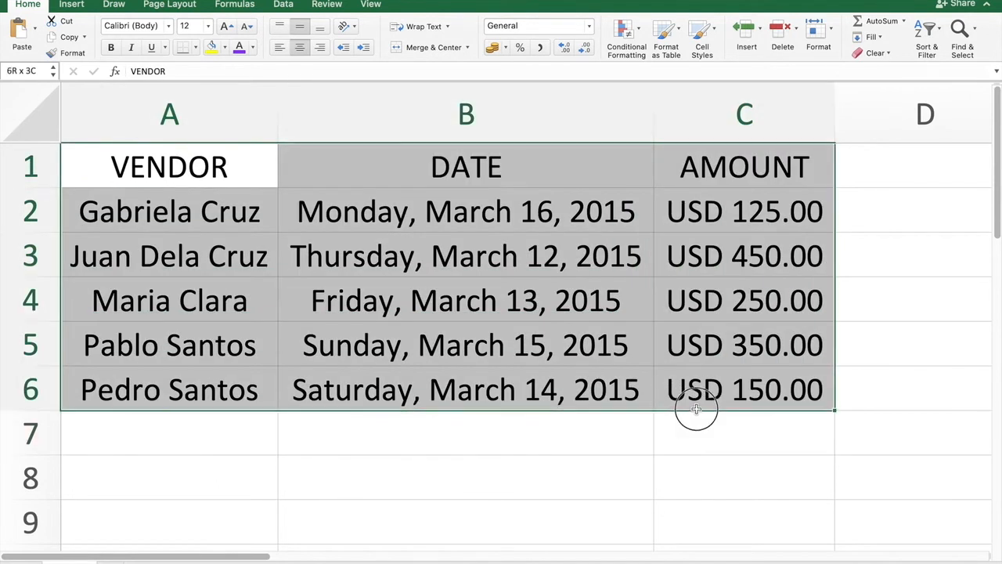
pyautogui.click(196, 48)
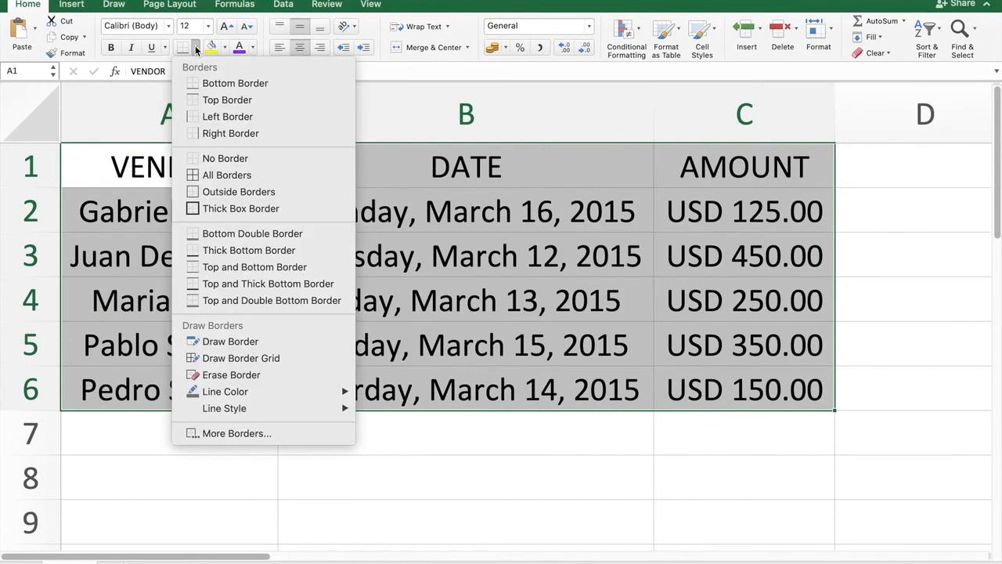
pyautogui.click(227, 180)
pyautogui.click(774, 392)
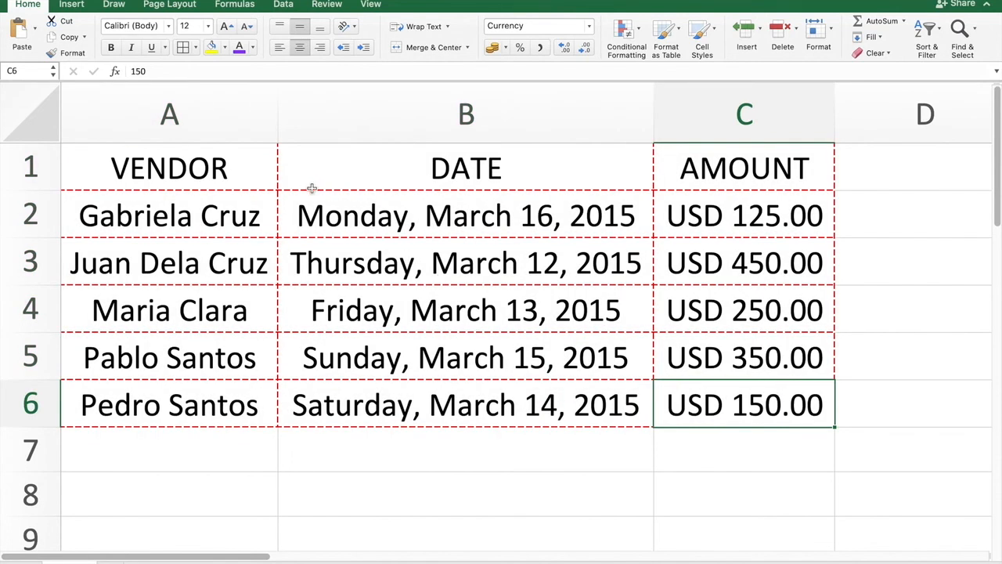
pyautogui.click(466, 191)
pyautogui.click(236, 164)
pyautogui.click(401, 216)
pyautogui.click(357, 266)
pyautogui.click(199, 307)
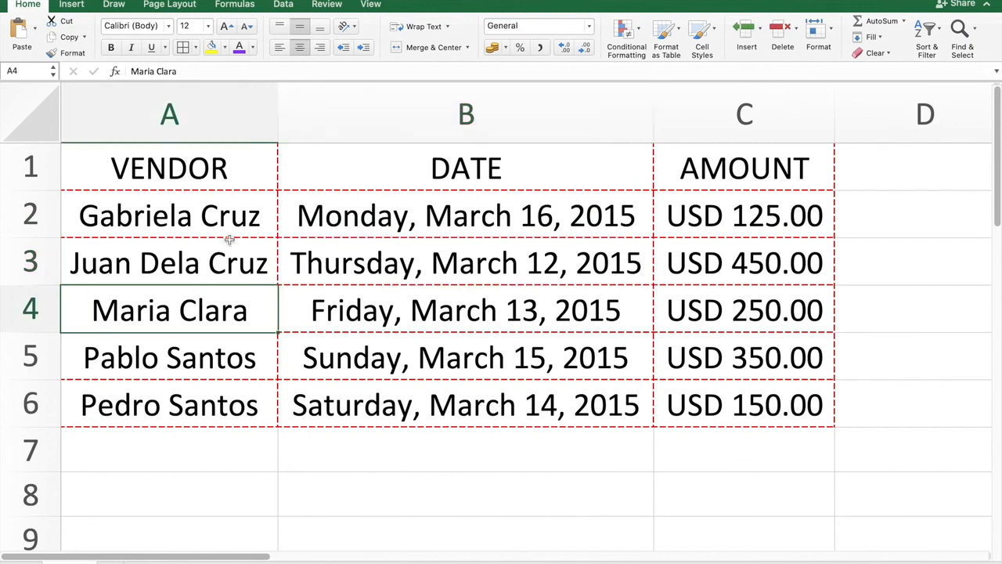
# - Set the border line colour to Automatic and the line style to a thin solid line, trying it on cell A1
pyautogui.moveTo(217, 164); pyautogui.dragTo(723, 385)
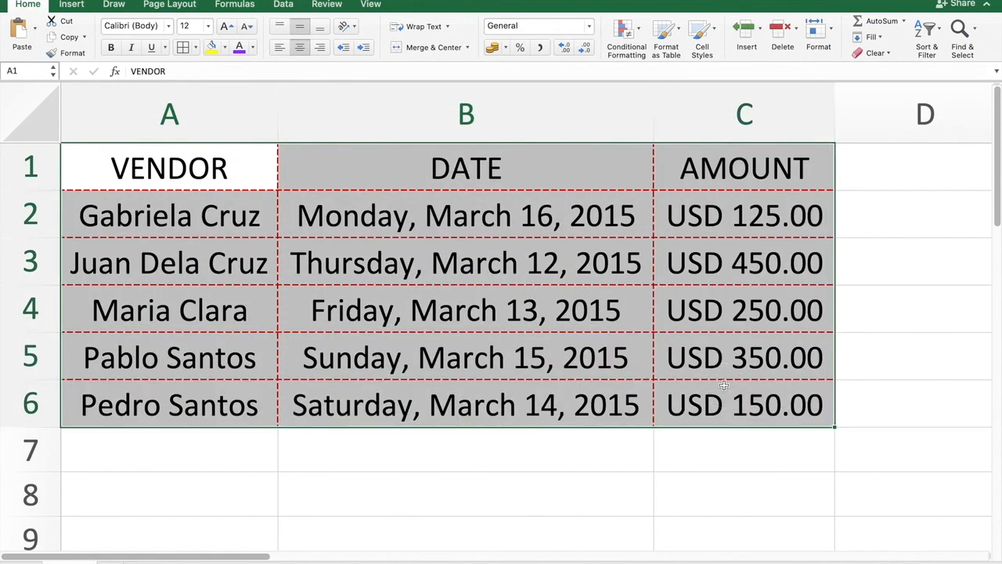
pyautogui.click(196, 49)
pyautogui.moveTo(277, 393)
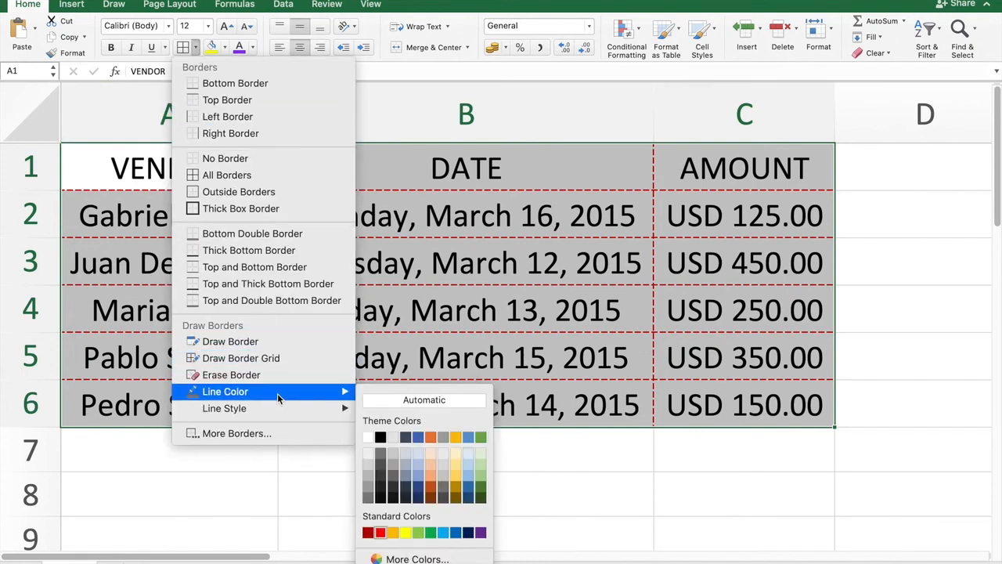
pyautogui.click(421, 401)
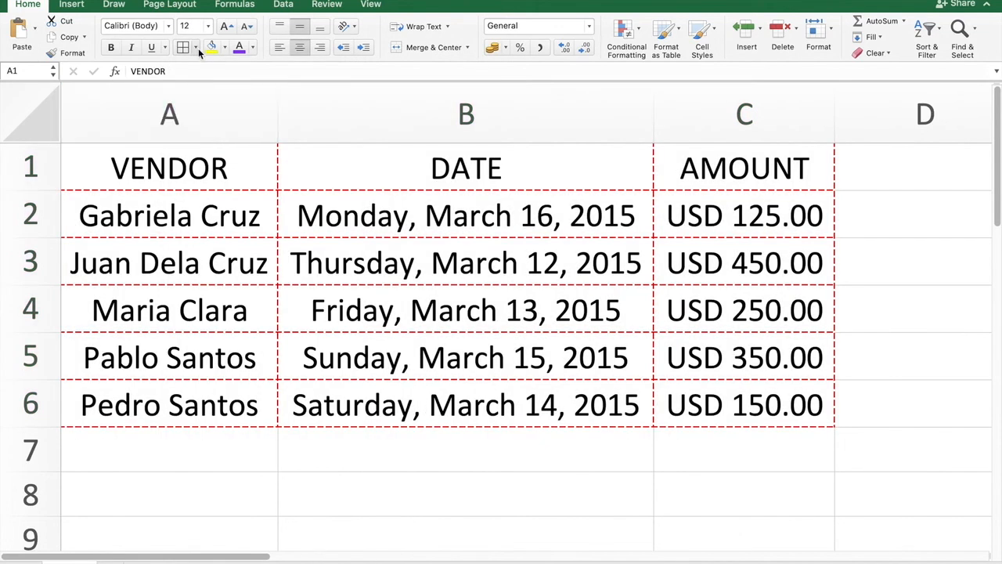
pyautogui.click(197, 48)
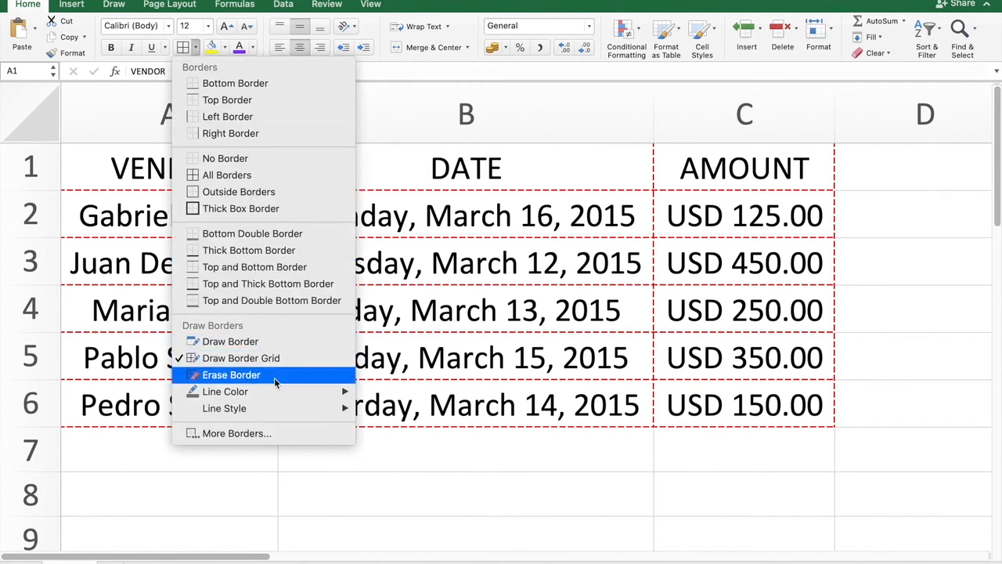
pyautogui.moveTo(275, 408)
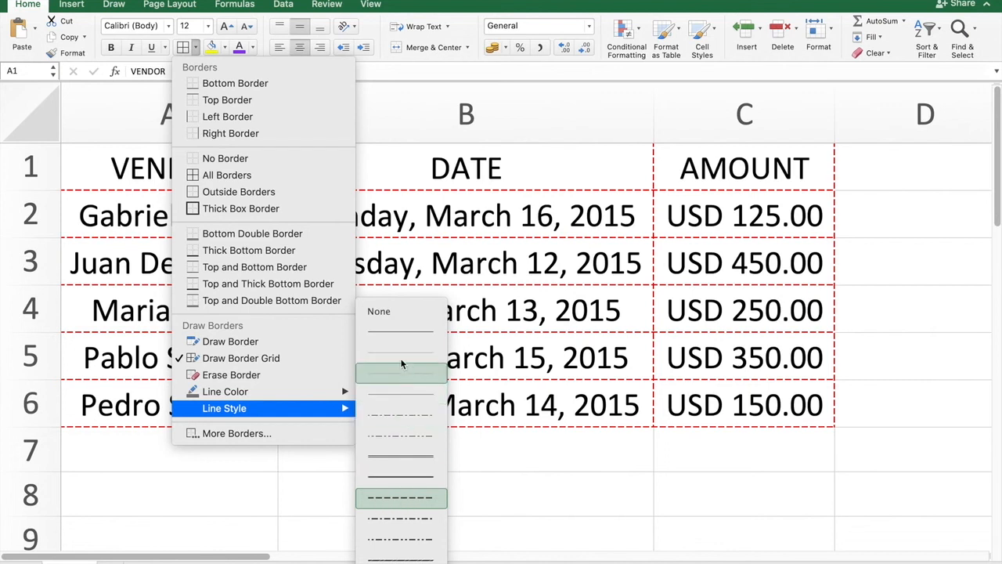
pyautogui.click(399, 333)
pyautogui.click(155, 172)
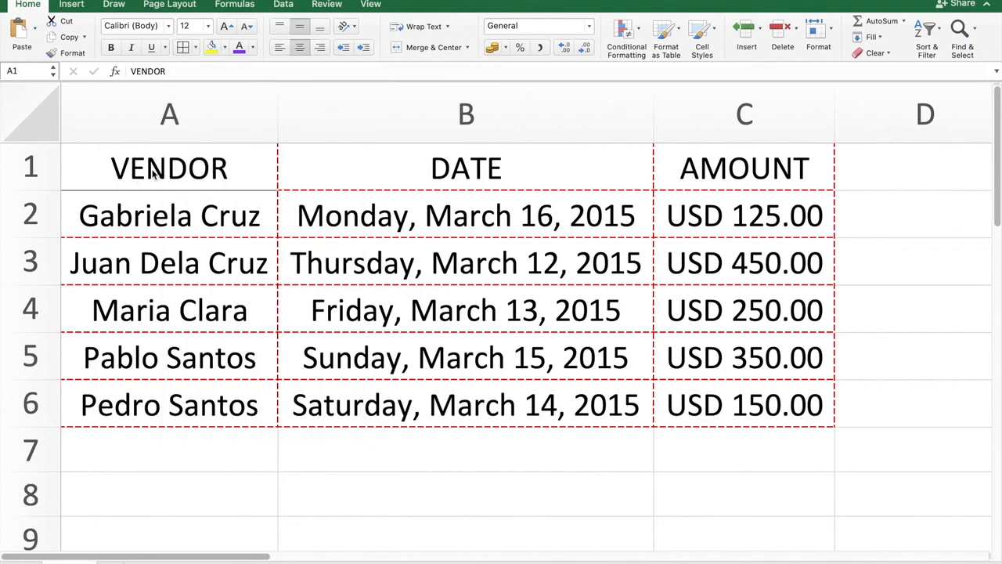
# - Reapply all borders to the whole table in A1 to C6 with the thin solid automatic-colour line
pyautogui.press('super+a')
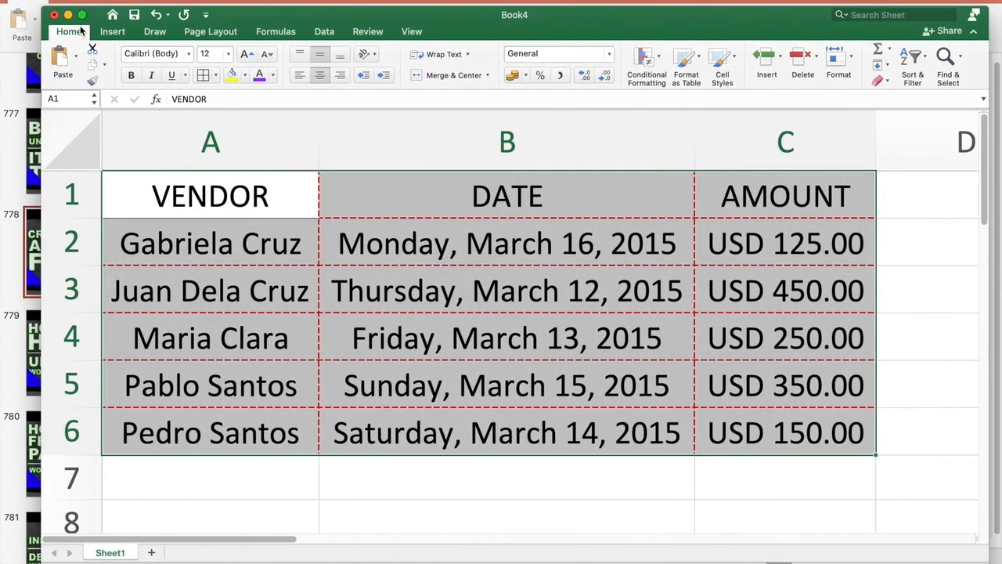
pyautogui.click(82, 15)
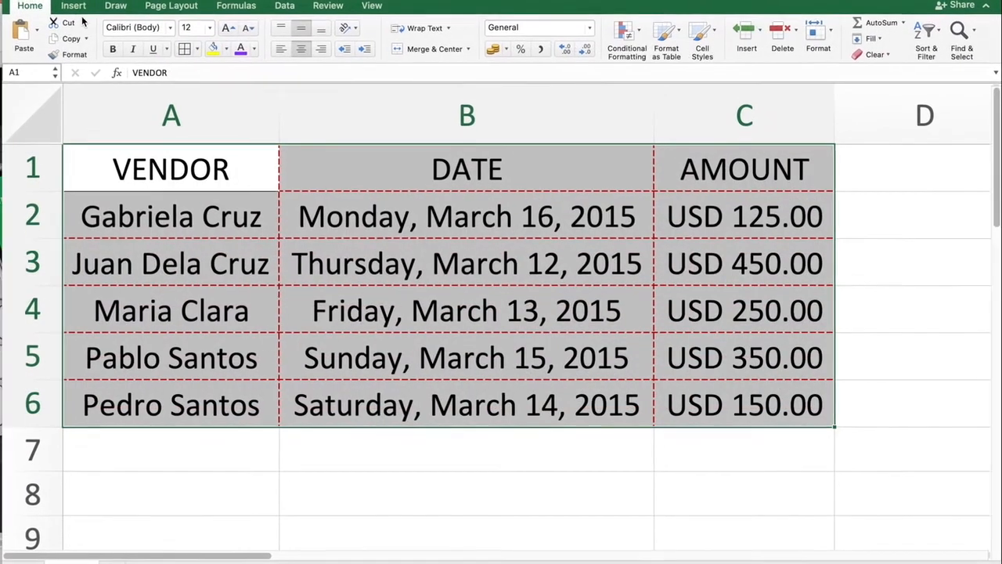
pyautogui.click(343, 255)
pyautogui.moveTo(217, 163); pyautogui.dragTo(752, 384)
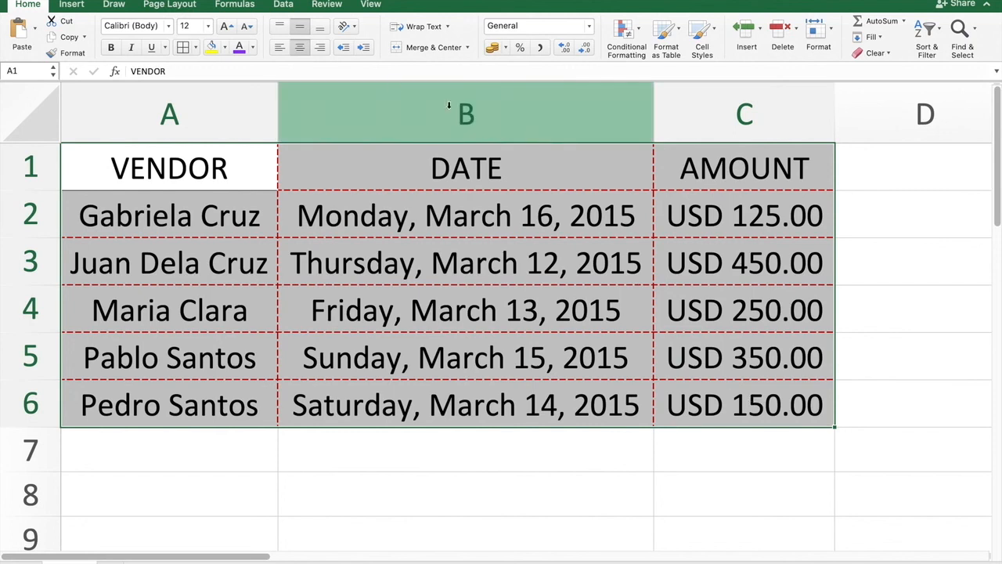
pyautogui.click(185, 47)
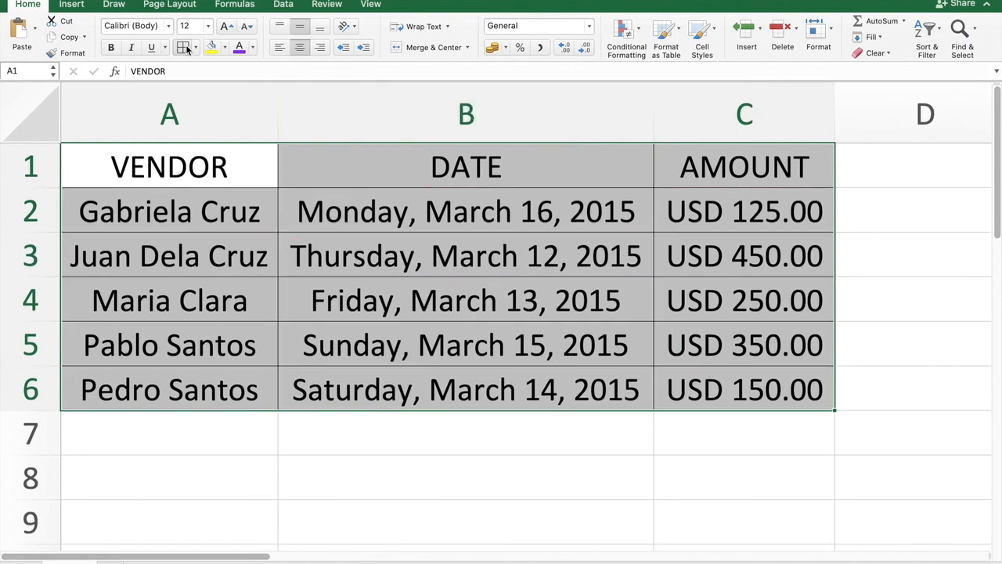
pyautogui.click(765, 360)
pyautogui.click(830, 495)
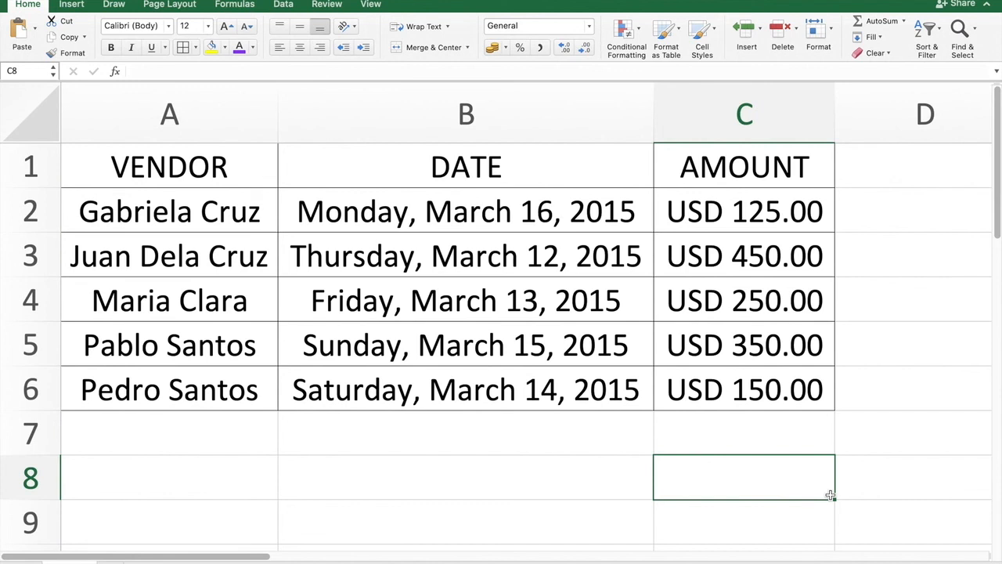
# - Fill the header cells A1 to C1 with the standard Light Blue colour
pyautogui.click(246, 166)
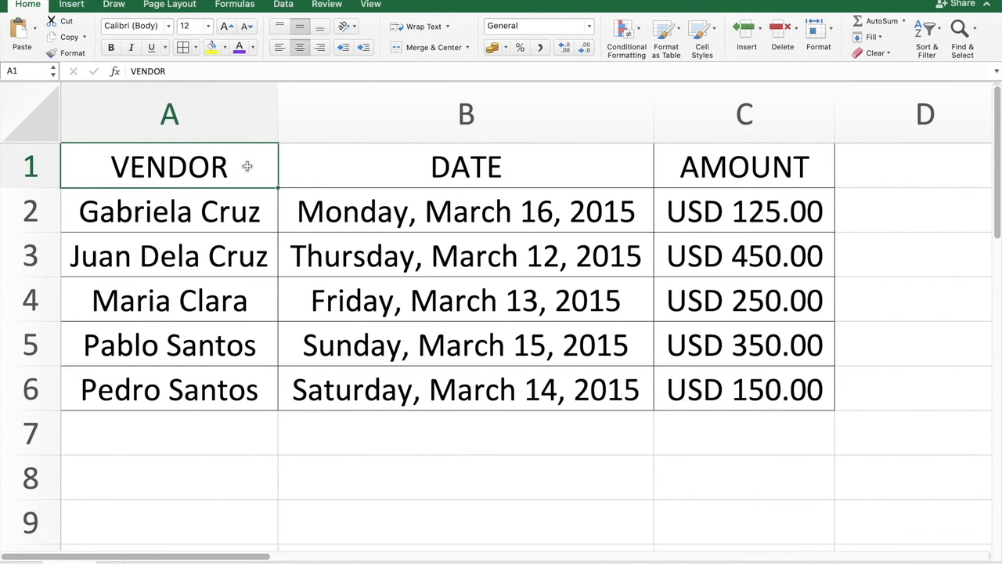
pyautogui.hotkey('shift', 'Right')
pyautogui.hotkey('shift', 'Right')
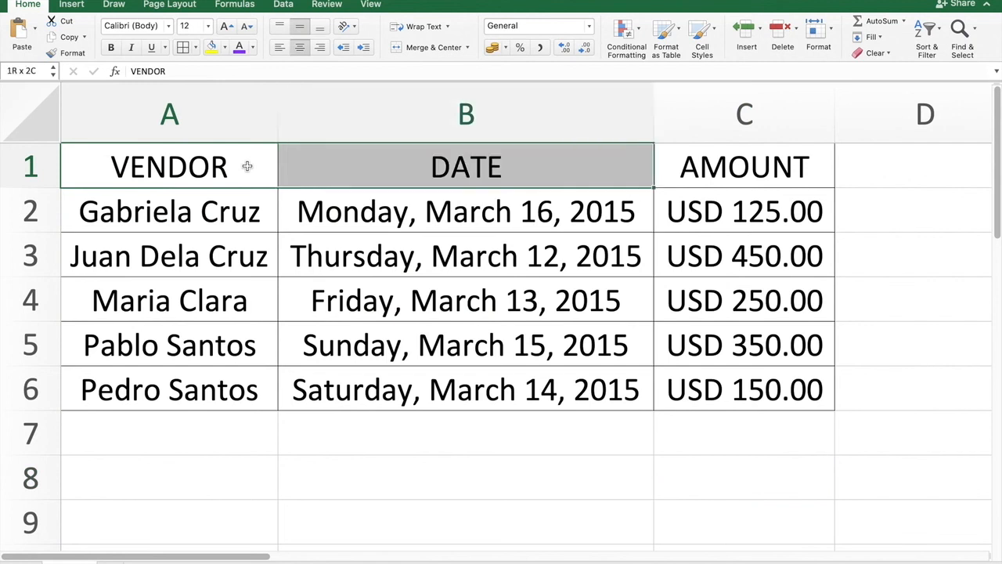
pyautogui.click(225, 48)
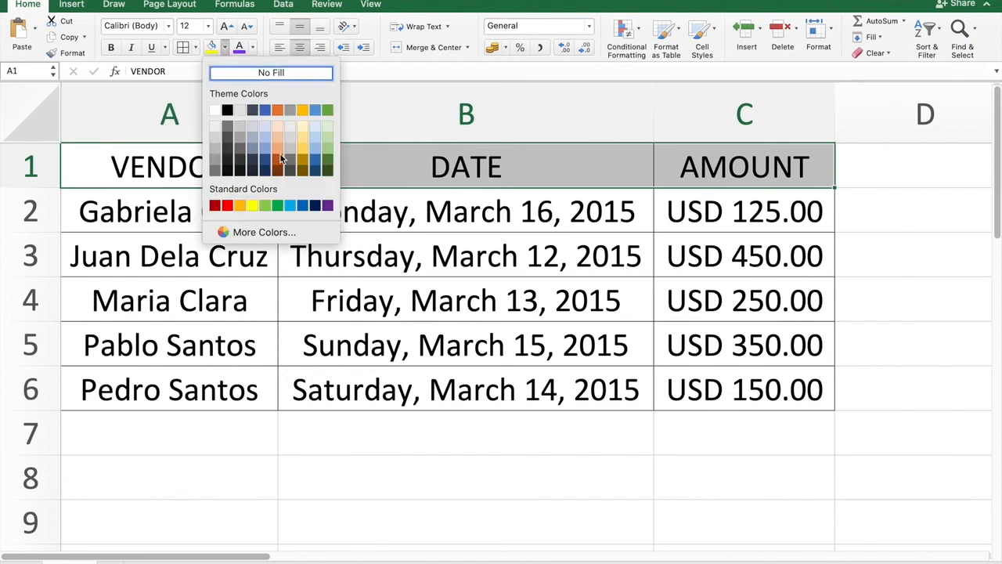
pyautogui.click(291, 209)
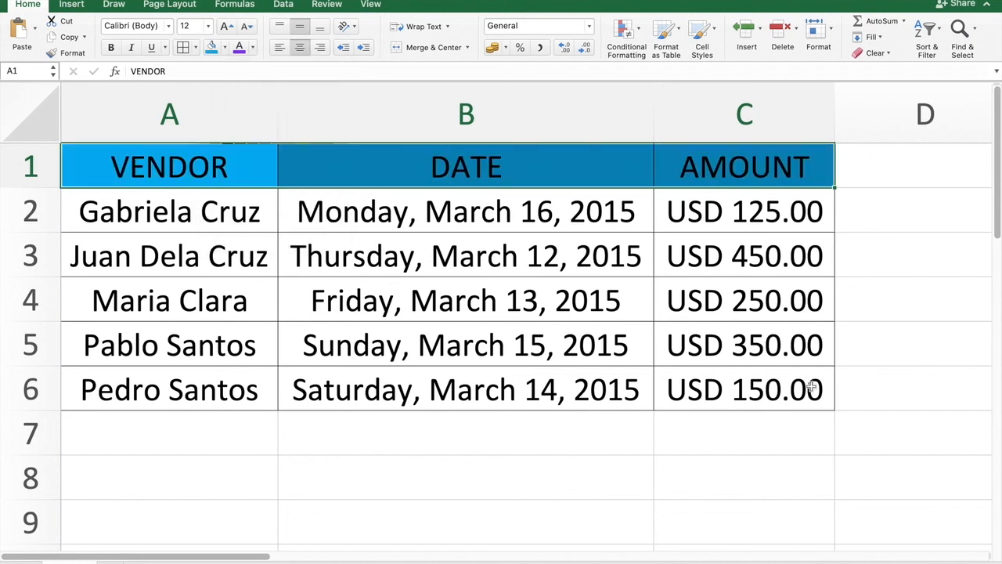
pyautogui.click(893, 468)
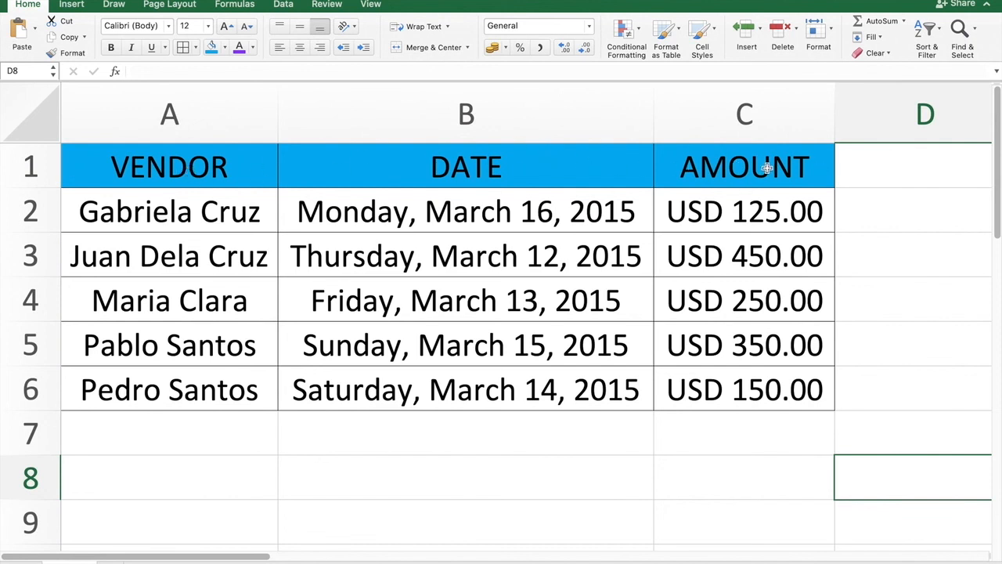
pyautogui.click(912, 444)
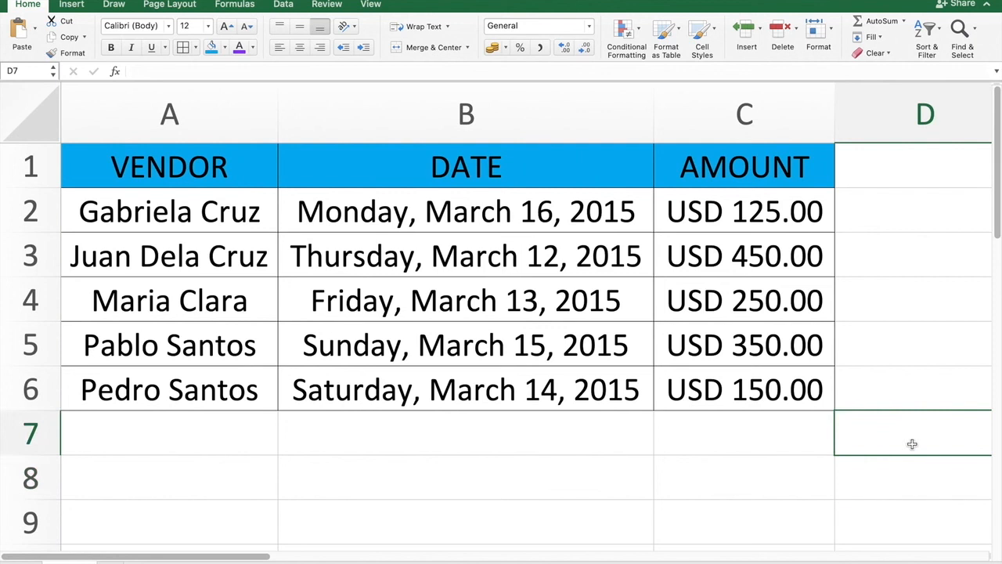